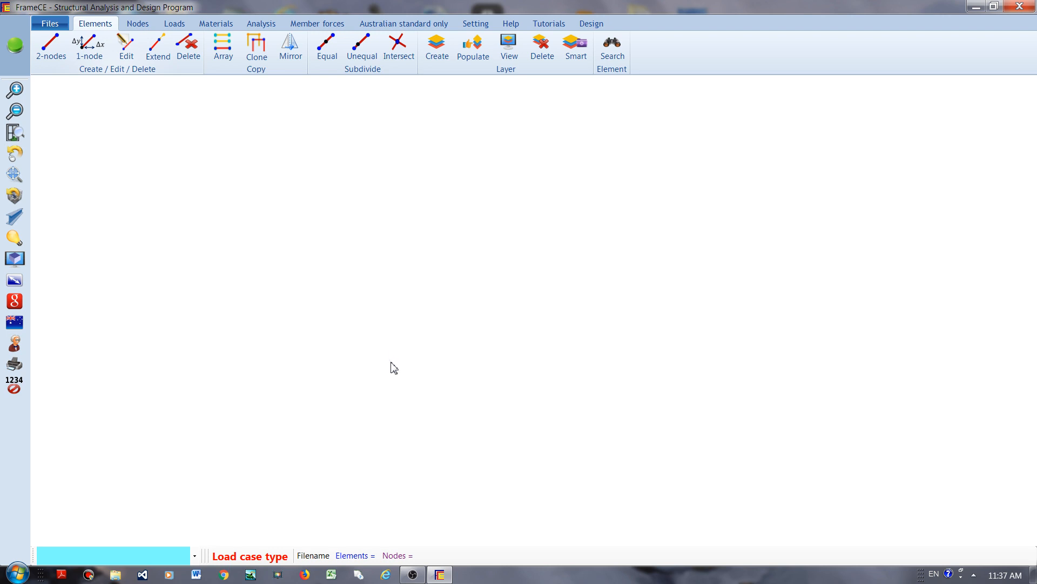
Step: Import the building frame from a DXF file, using meter as the drawing's dimension unit
left_click(48, 27)
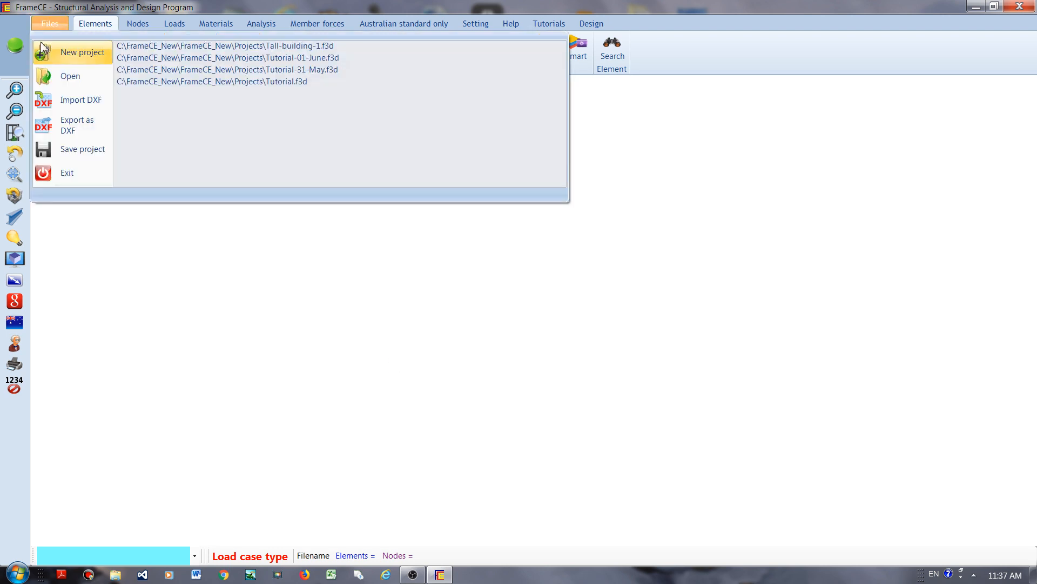
left_click(80, 100)
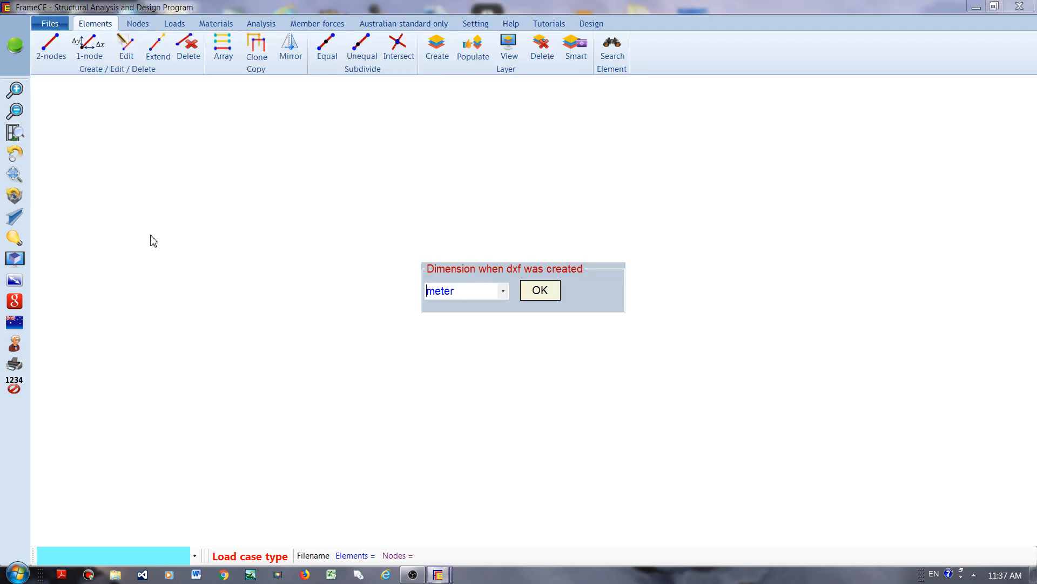
left_click(539, 291)
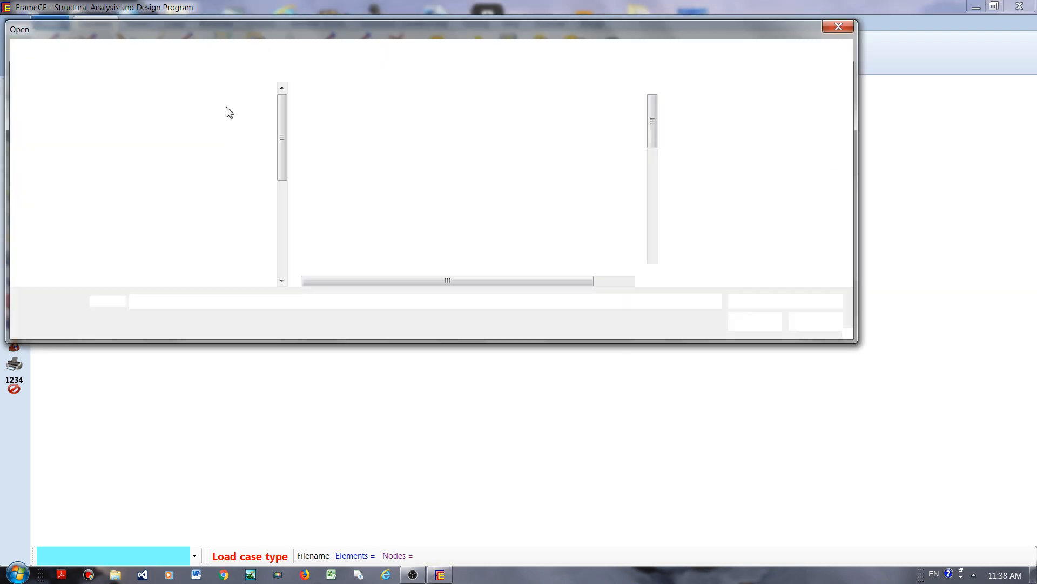
double_click(367, 111)
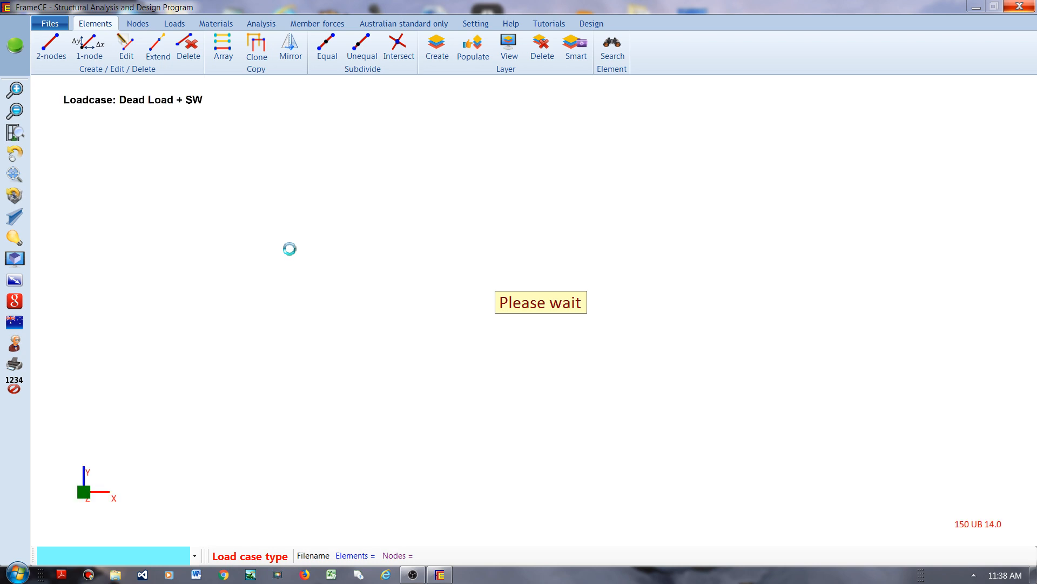
left_click(527, 303)
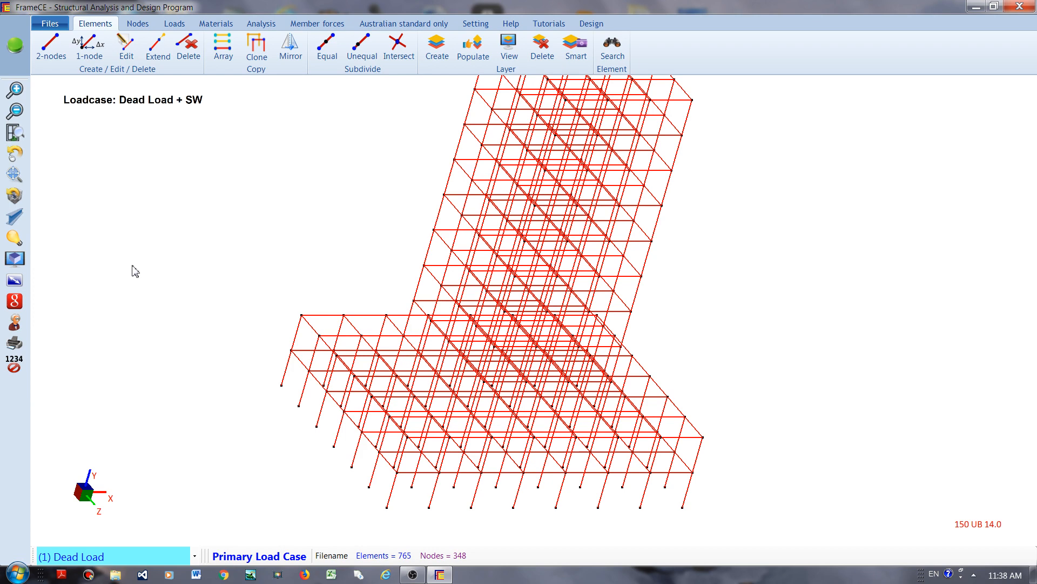
Step: Assign fixed supports of type Footing to all the base nodes of the ground-level columns
left_click(15, 111)
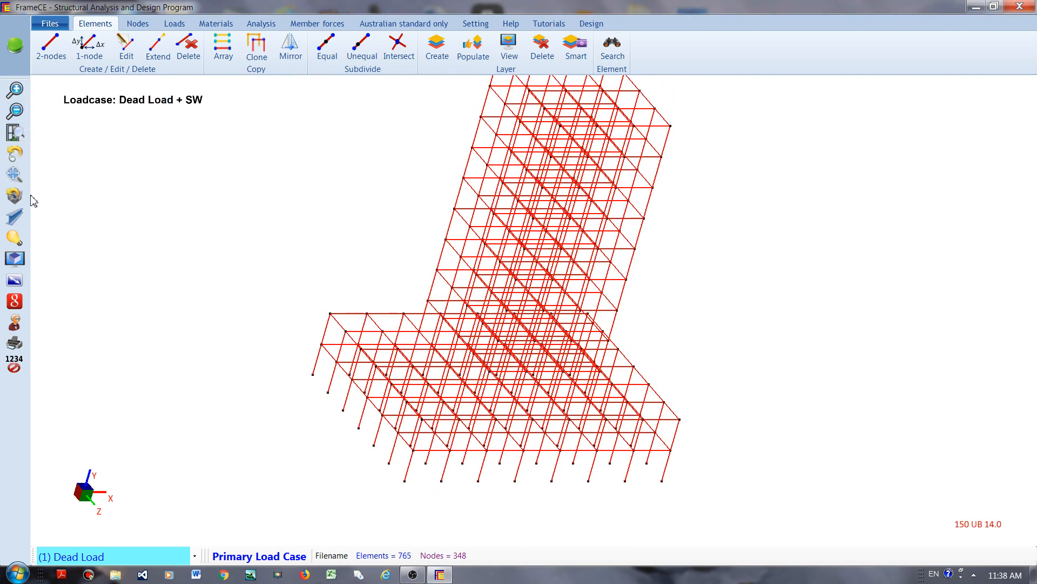
left_click(14, 175)
left_click_drag(252, 234, 260, 266)
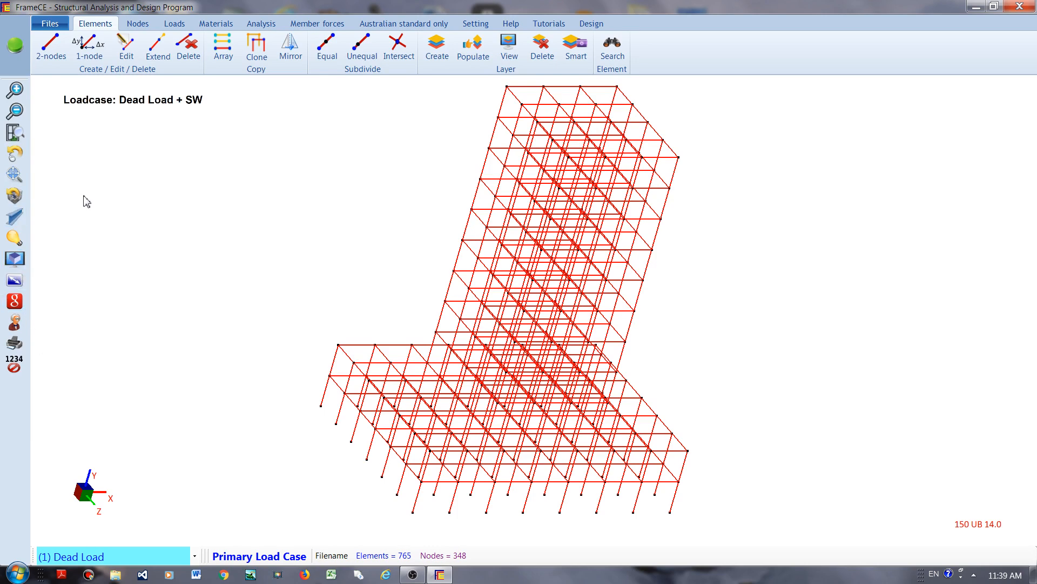
left_click(18, 159)
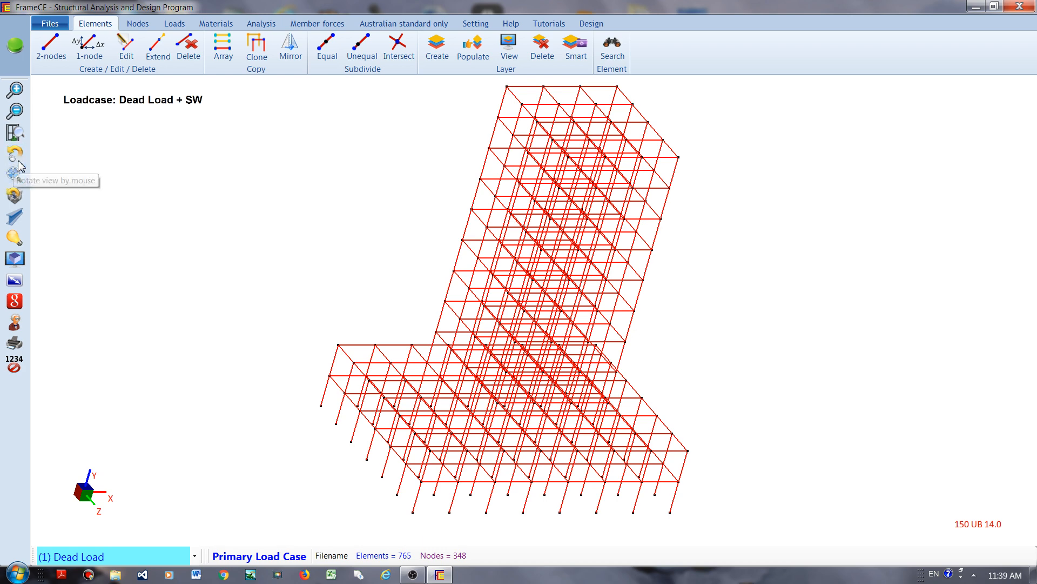
left_click_drag(376, 237, 363, 210)
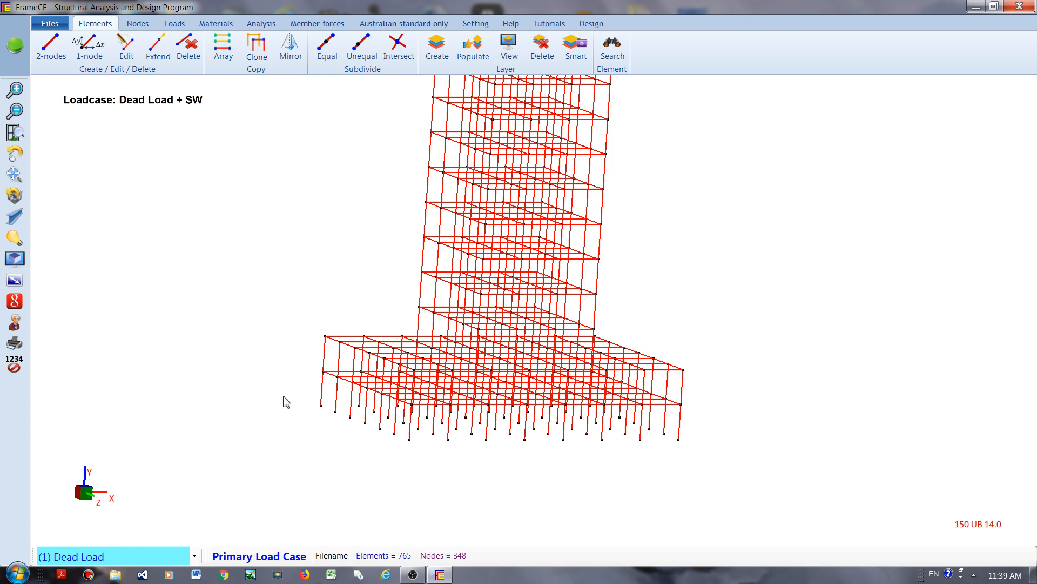
left_click(322, 406)
left_click_drag(348, 243, 704, 432)
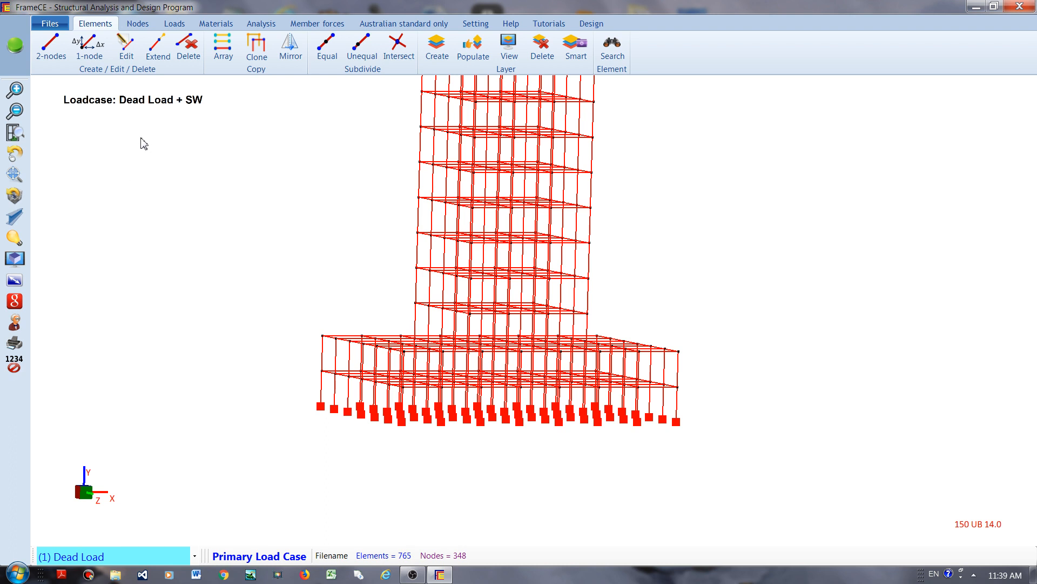
left_click(138, 24)
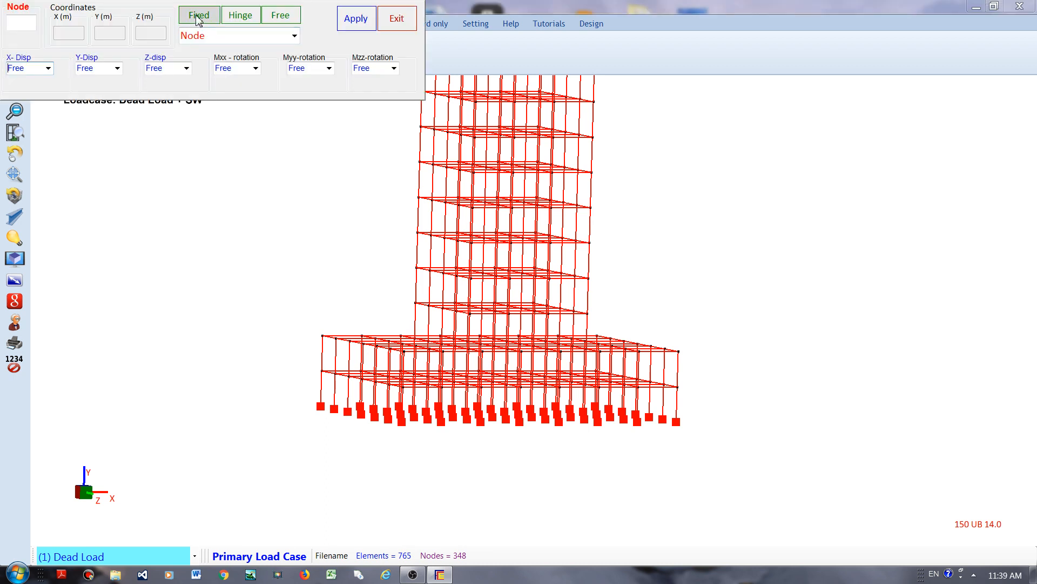
left_click(294, 36)
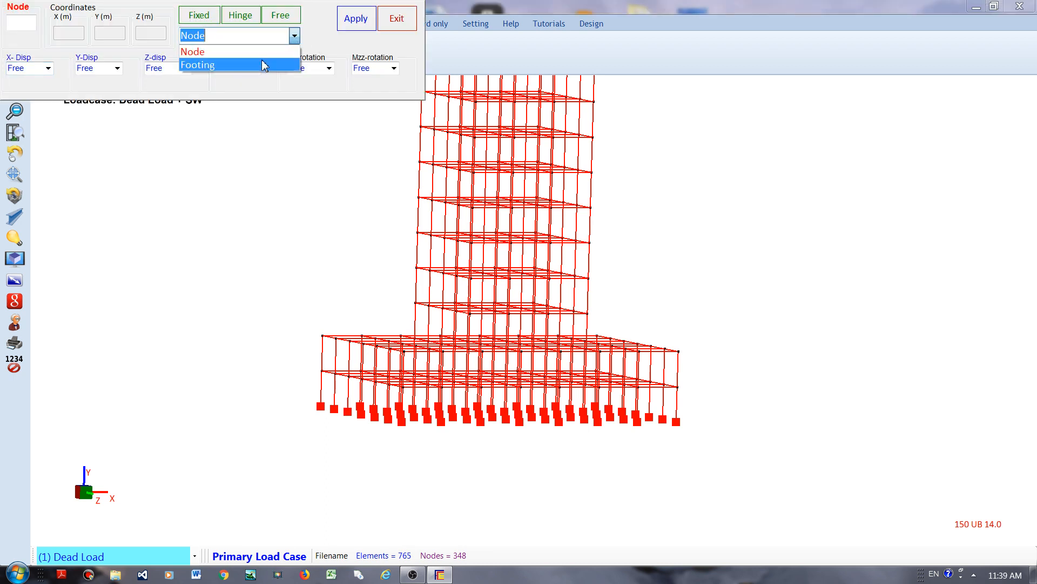
left_click(265, 65)
left_click(198, 18)
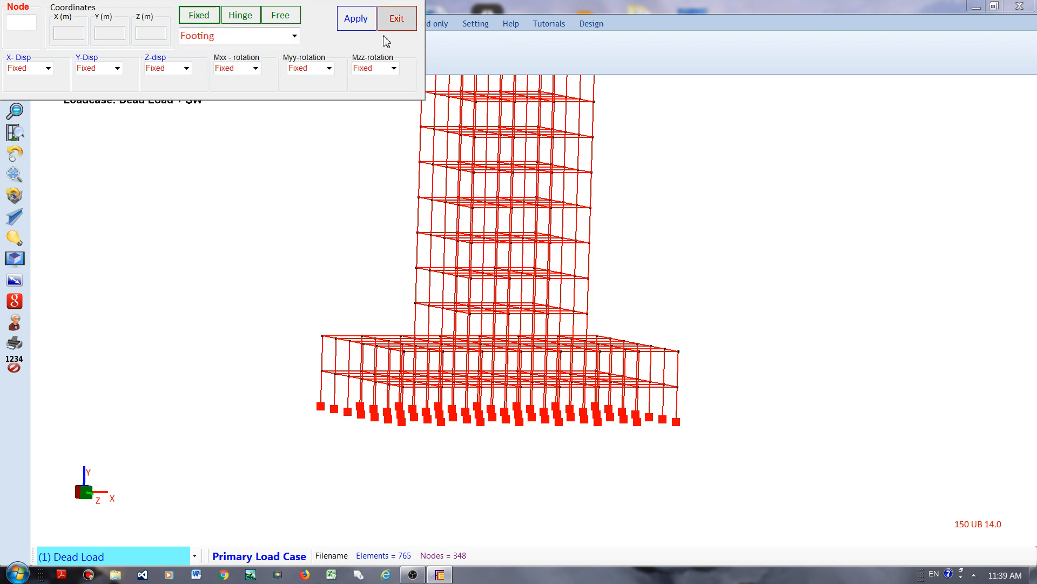
left_click(357, 26)
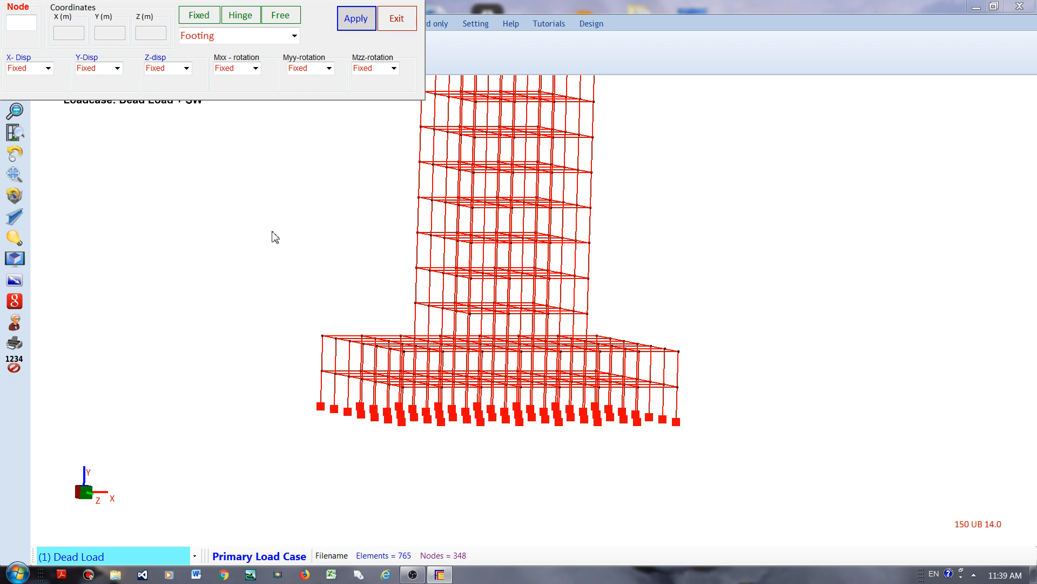
left_click(395, 20)
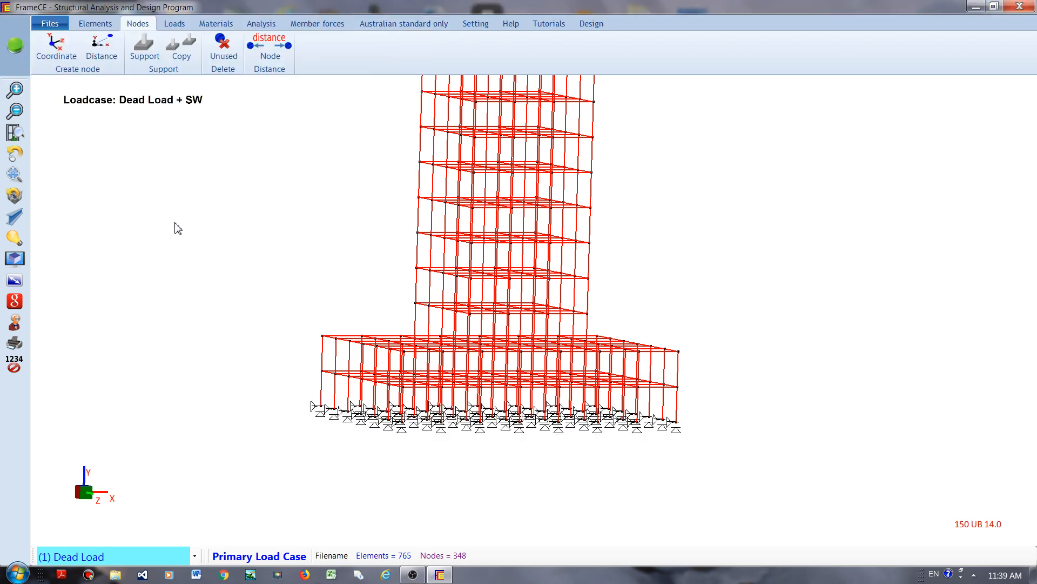
Step: Turn on 3D member viewing and frame the whole tower together with its footings
left_click(17, 222)
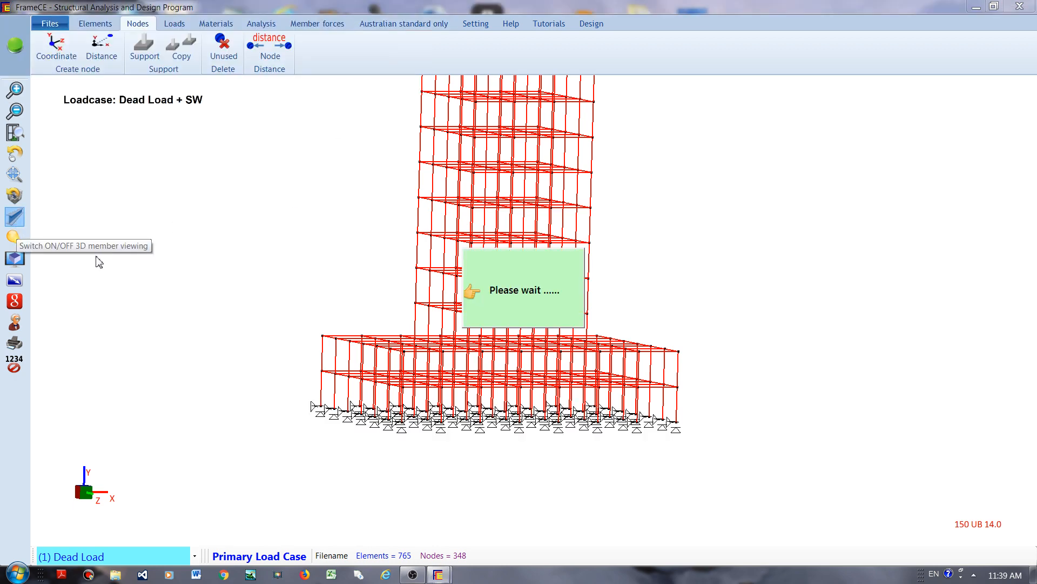
left_click(14, 110)
left_click(16, 175)
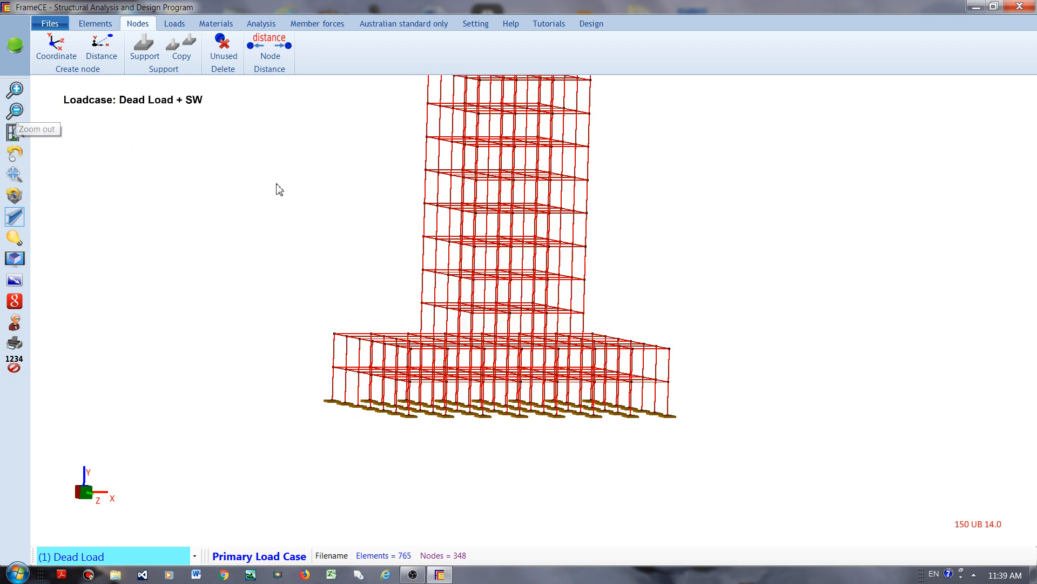
left_click_drag(277, 183, 298, 243)
left_click(15, 152)
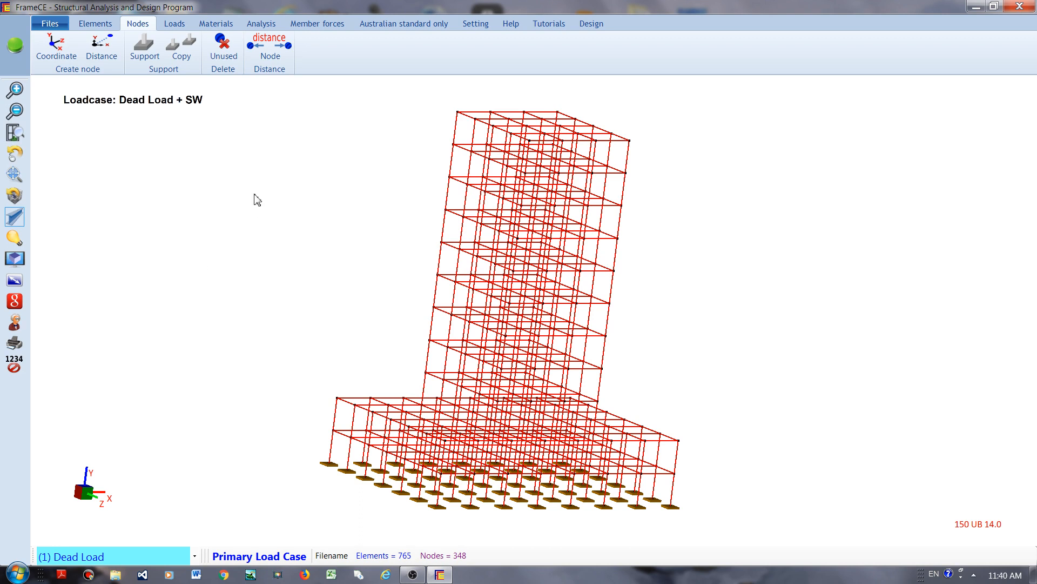
Step: Begin adding a section and set the concrete strength f'c to 30 MPa and the rebar strength Fy to 300 MPa
left_click(222, 25)
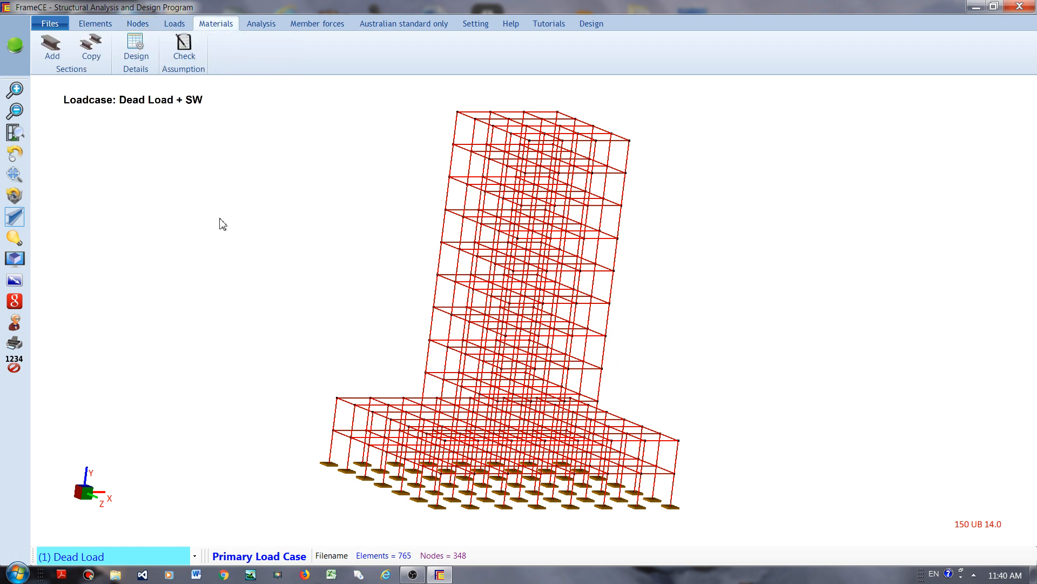
left_click(52, 48)
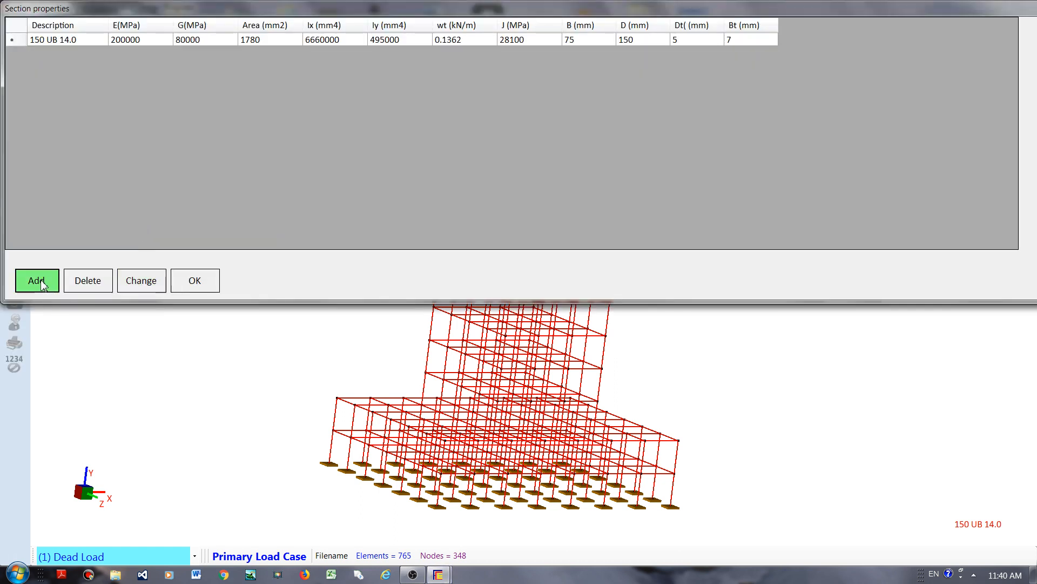
left_click(44, 285)
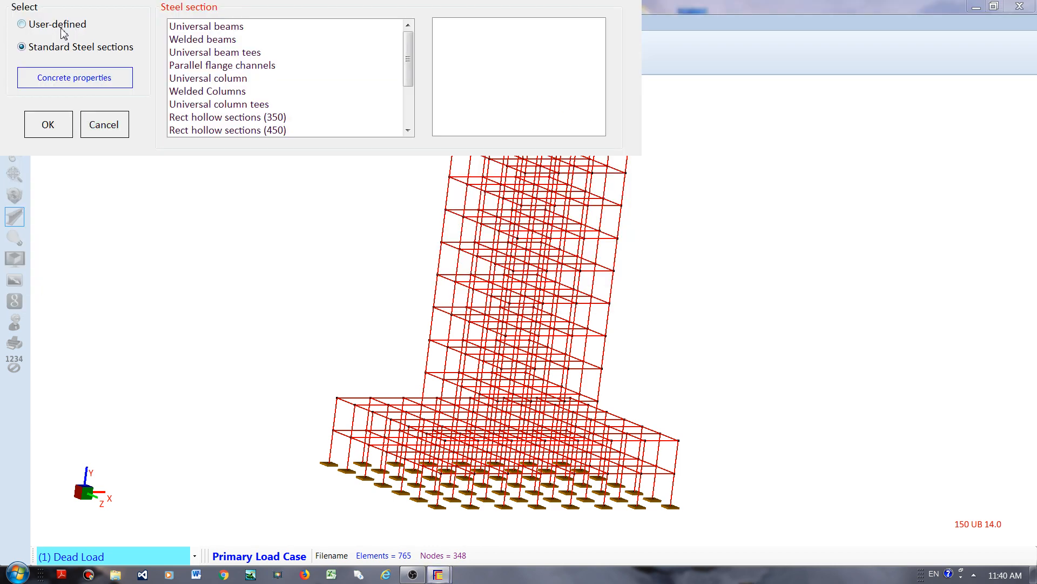
left_click(47, 74)
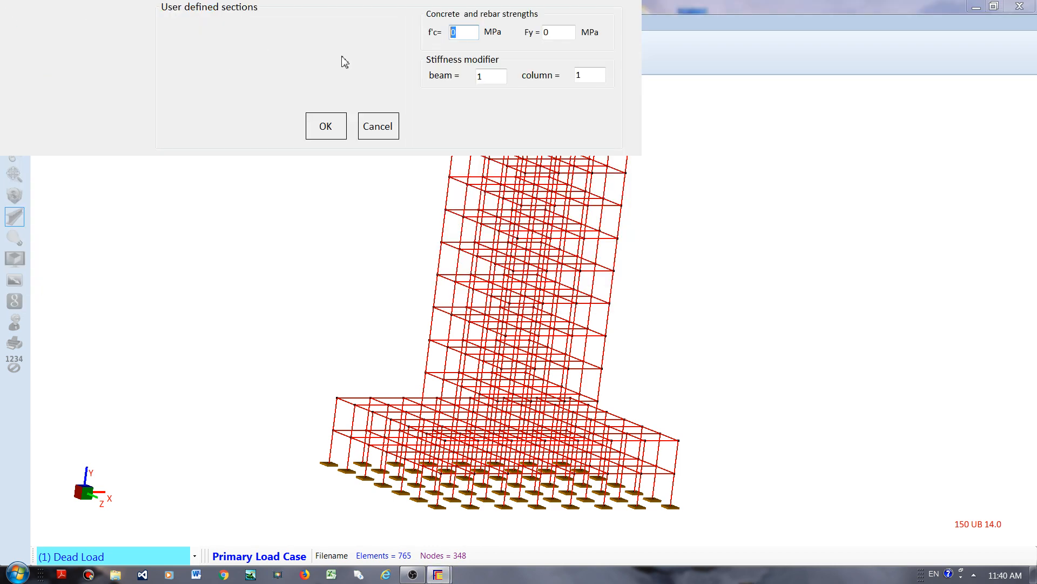
type("3")
key("Tab")
type("30")
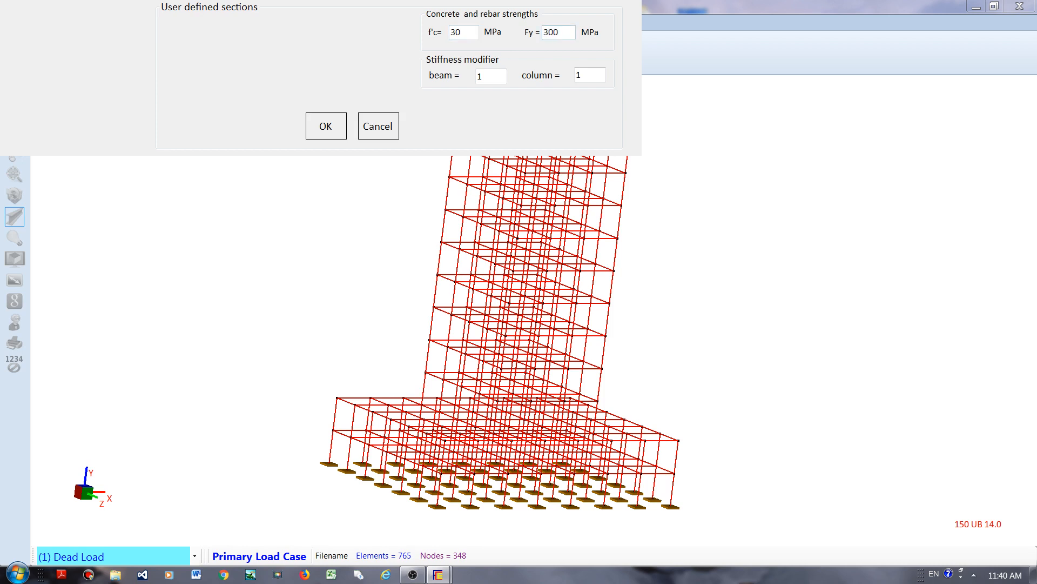
left_click(327, 135)
Step: Add a user-defined rectangular concrete section with b = 300 mm and d = 600 mm
left_click(229, 55)
left_click(474, 113)
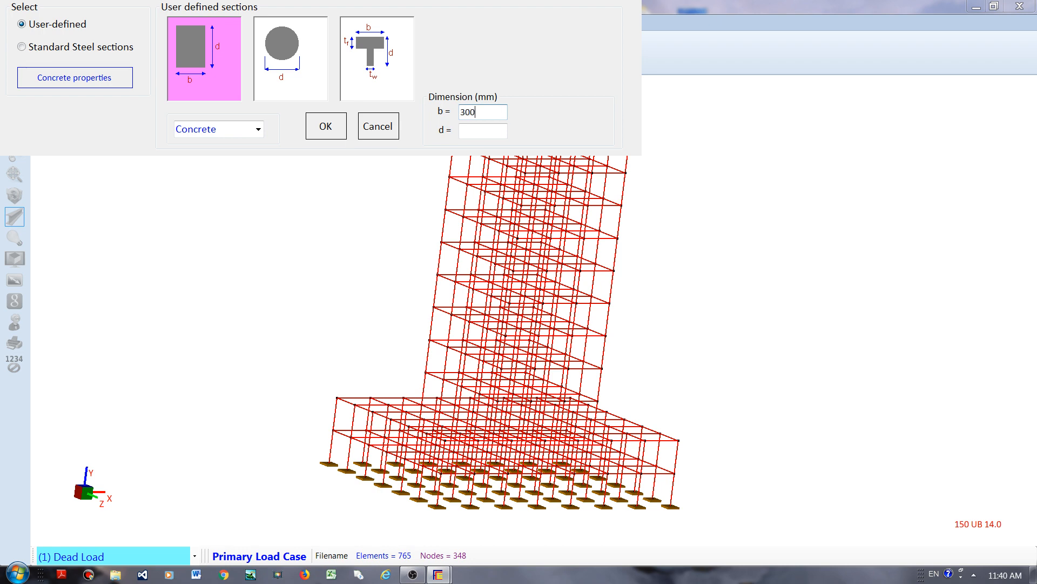
left_click(484, 132)
type("600")
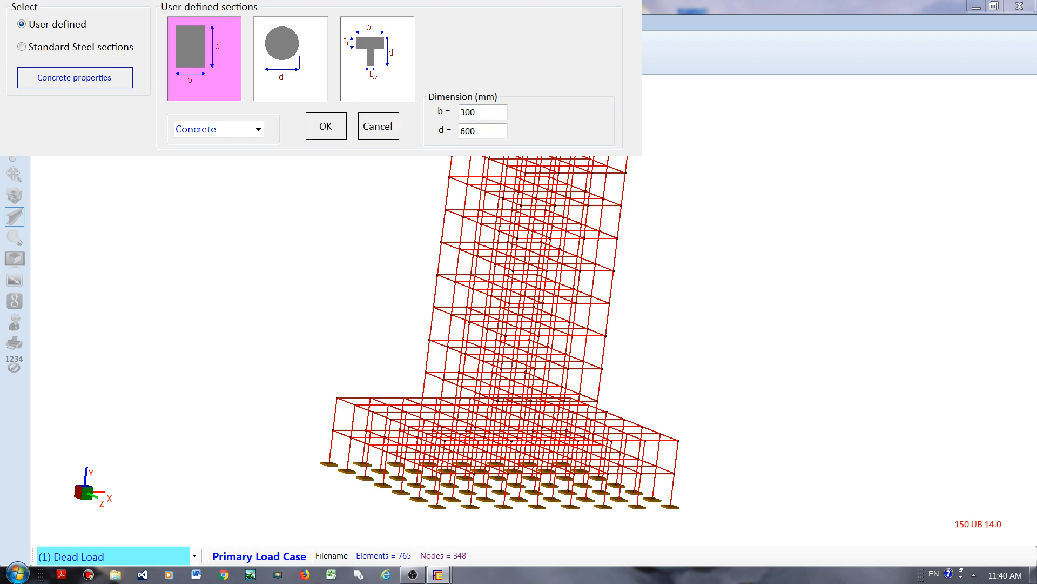
left_click(325, 127)
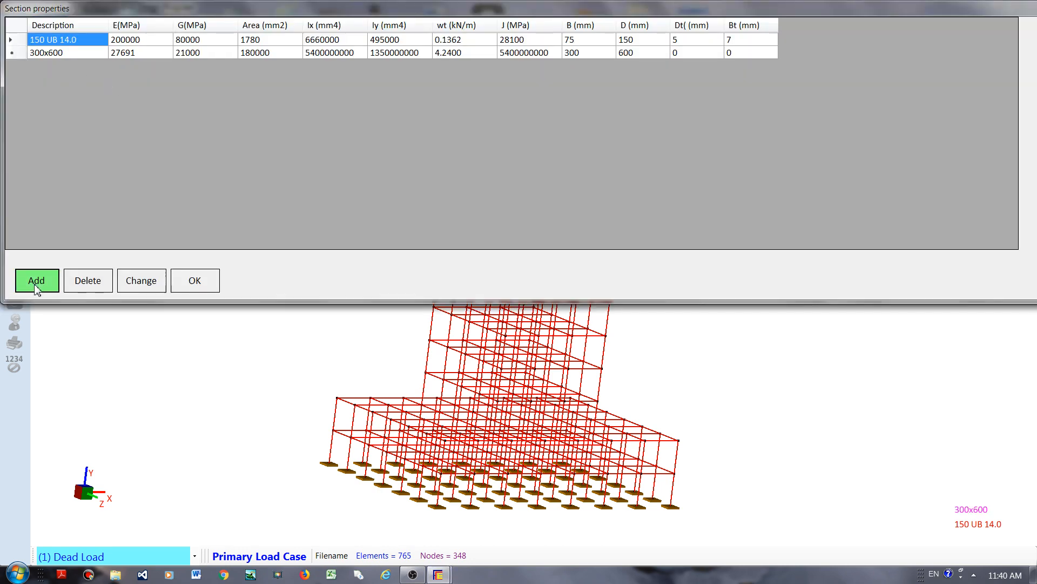
Step: Add a user-defined rectangular concrete section with b = 350 mm and d = 700 mm
left_click(37, 284)
left_click(49, 25)
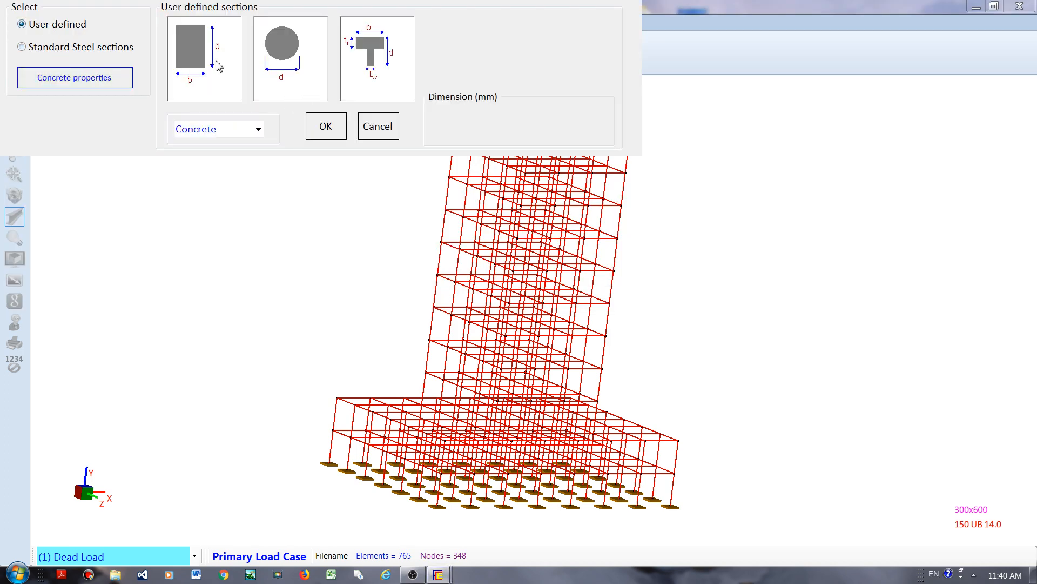
left_click(216, 61)
type("350")
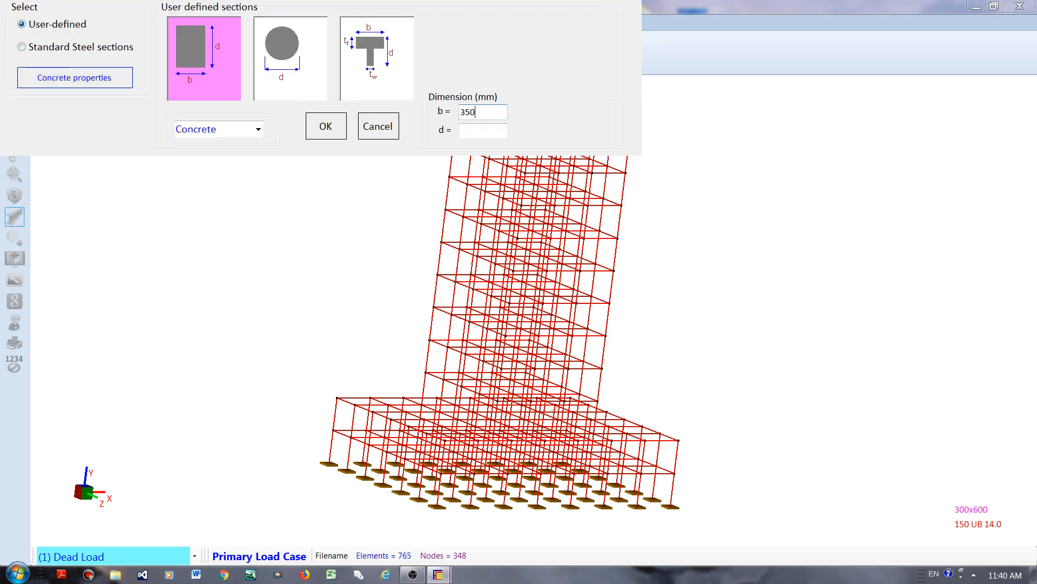
left_click(493, 130)
type("700")
left_click(326, 125)
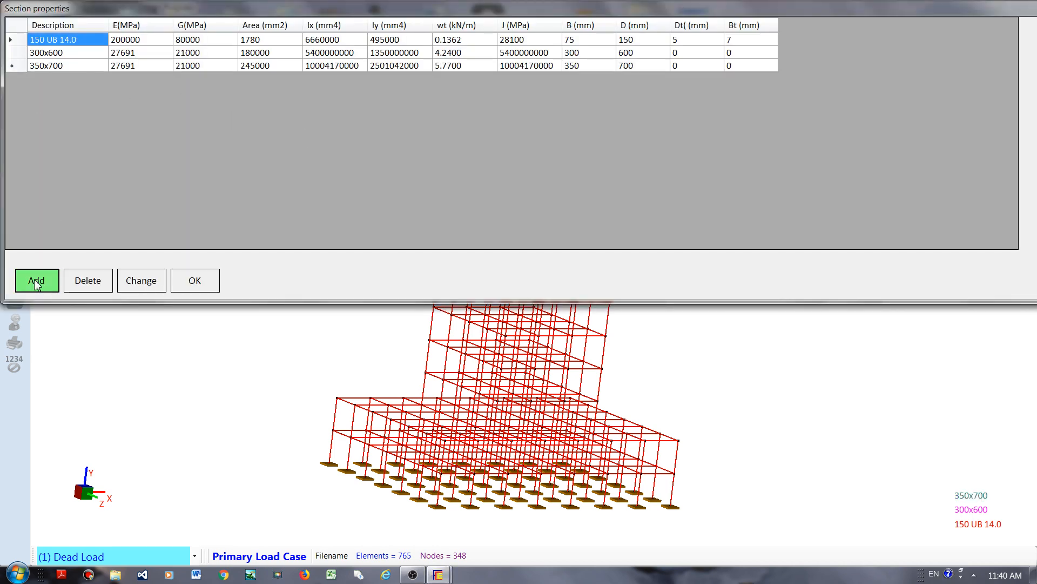
Step: Add a user-defined square concrete section with b = 600 mm and d = 600 mm
left_click(37, 282)
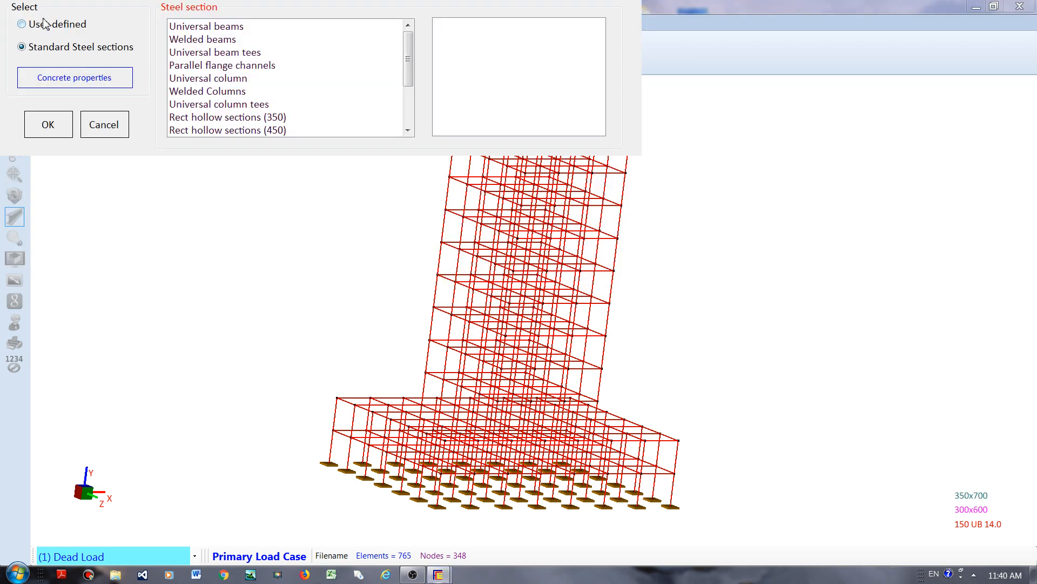
left_click(21, 24)
left_click(230, 78)
left_click(500, 110)
type("6")
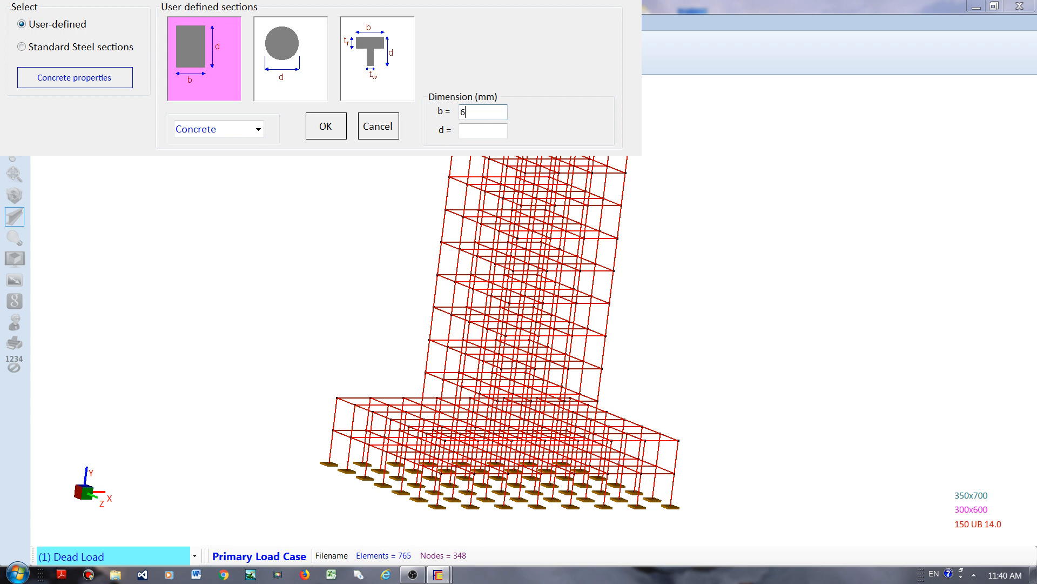
type("00")
left_click(498, 130)
type("700")
left_click(326, 126)
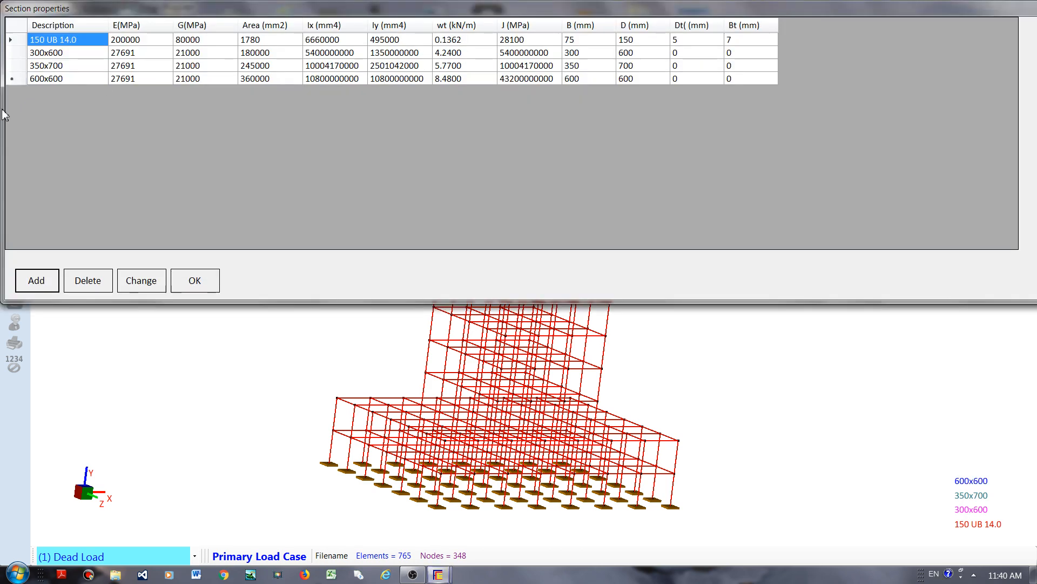
Step: Add a user-defined square concrete section with b = 700 mm and d = 700 mm
left_click(37, 281)
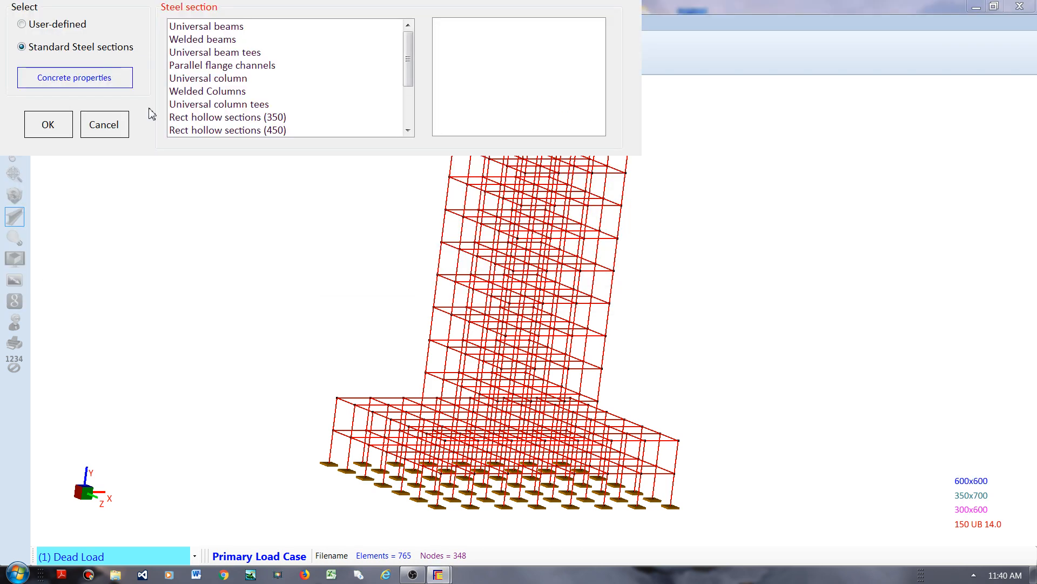
left_click(52, 26)
left_click(205, 64)
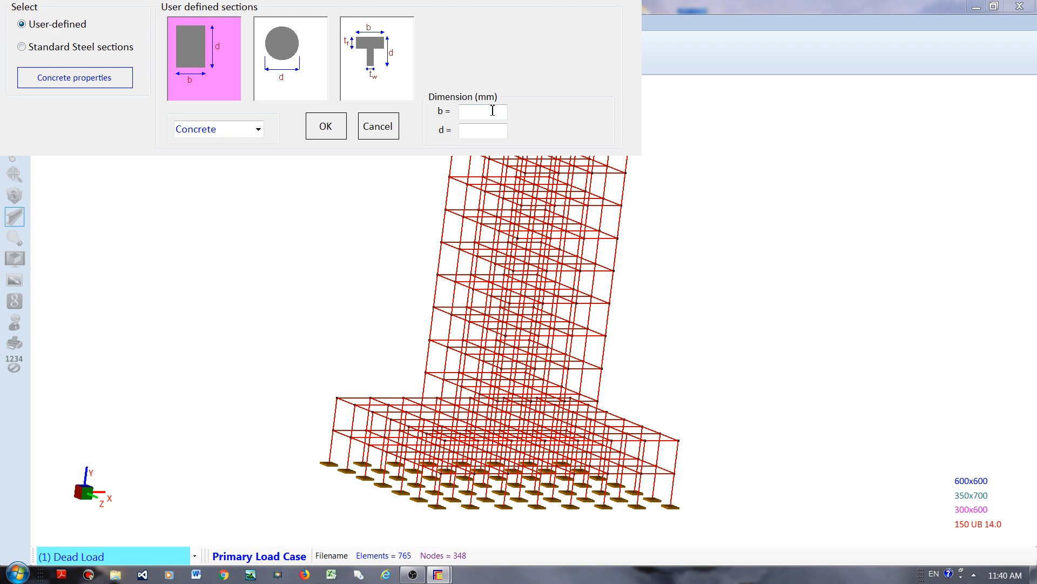
type("700")
left_click(484, 130)
left_click(326, 128)
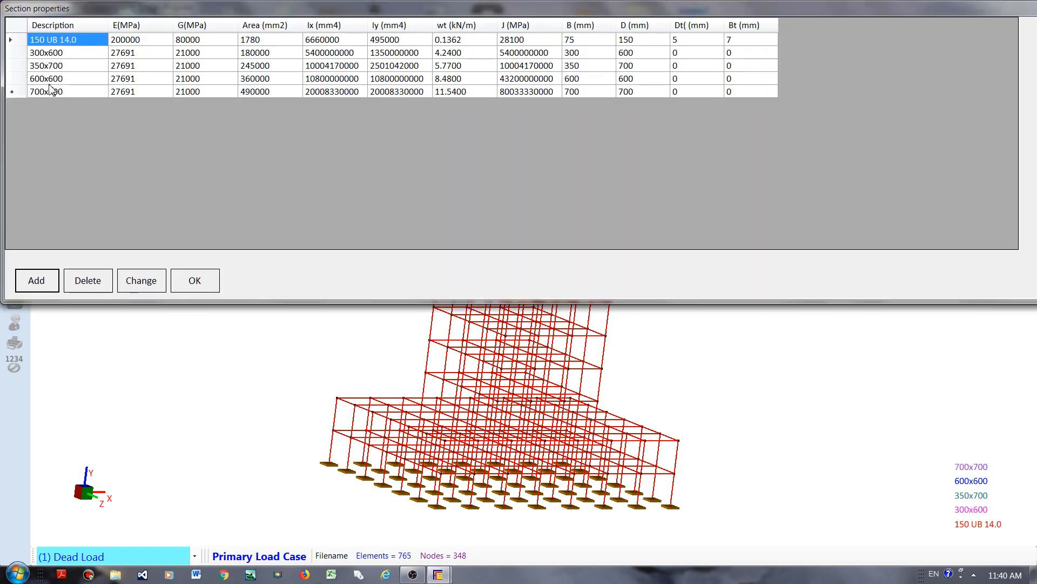
Step: Close the section list and assign the 700x700 section to all columns of the two podium storeys
left_click(196, 281)
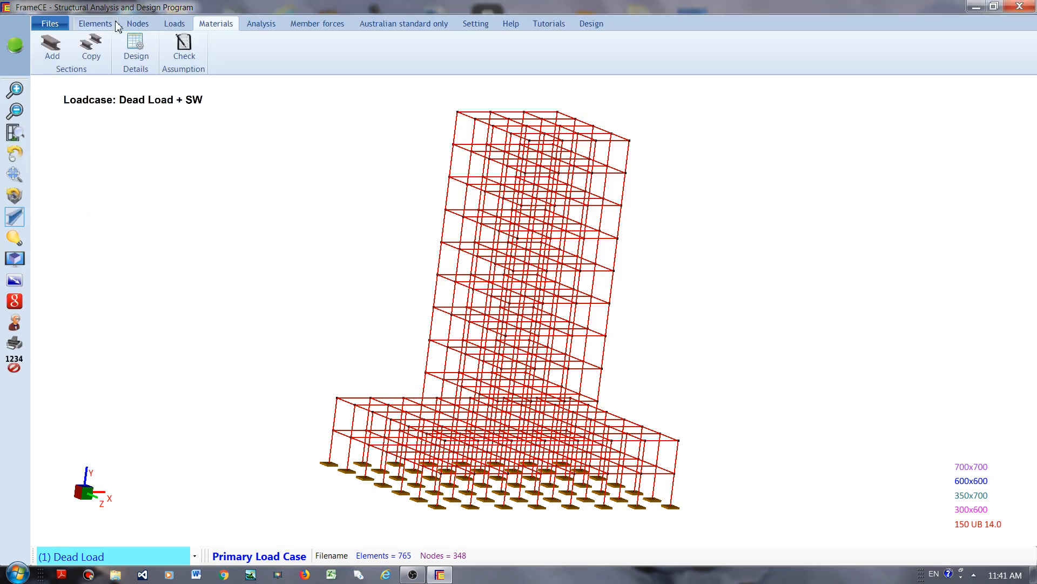
left_click(95, 25)
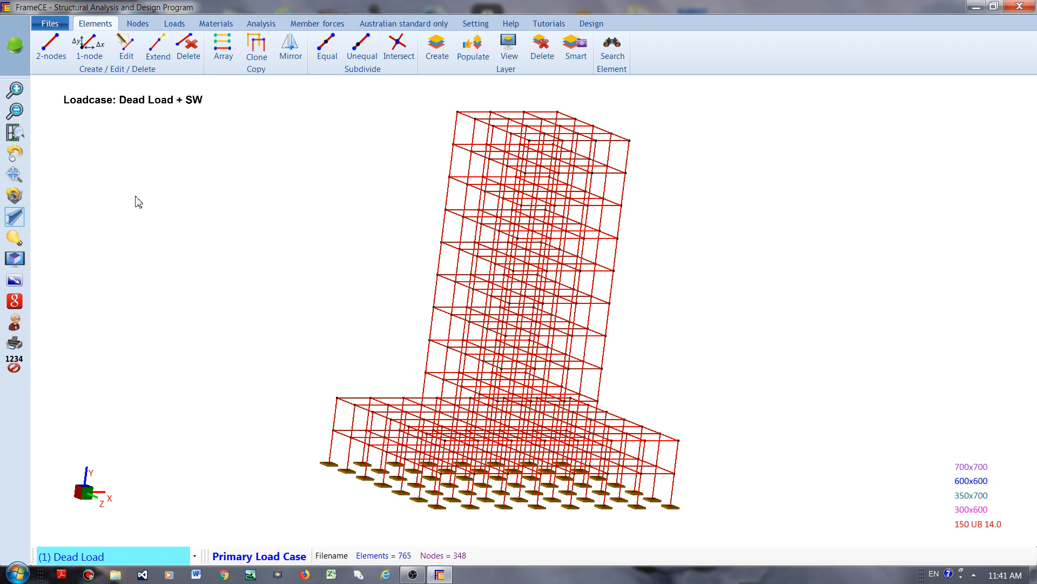
left_click(17, 155)
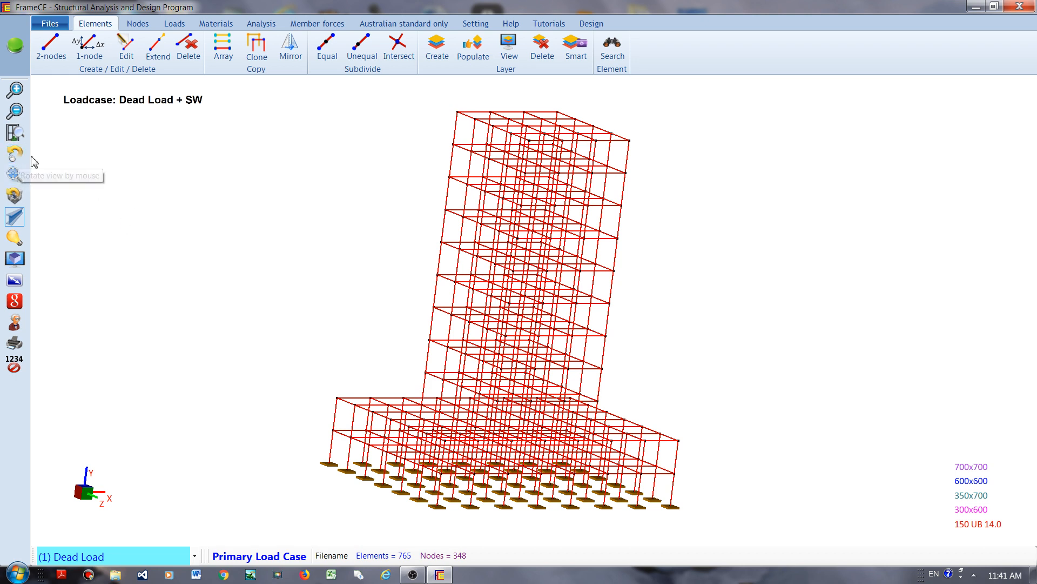
left_click_drag(224, 238, 146, 225)
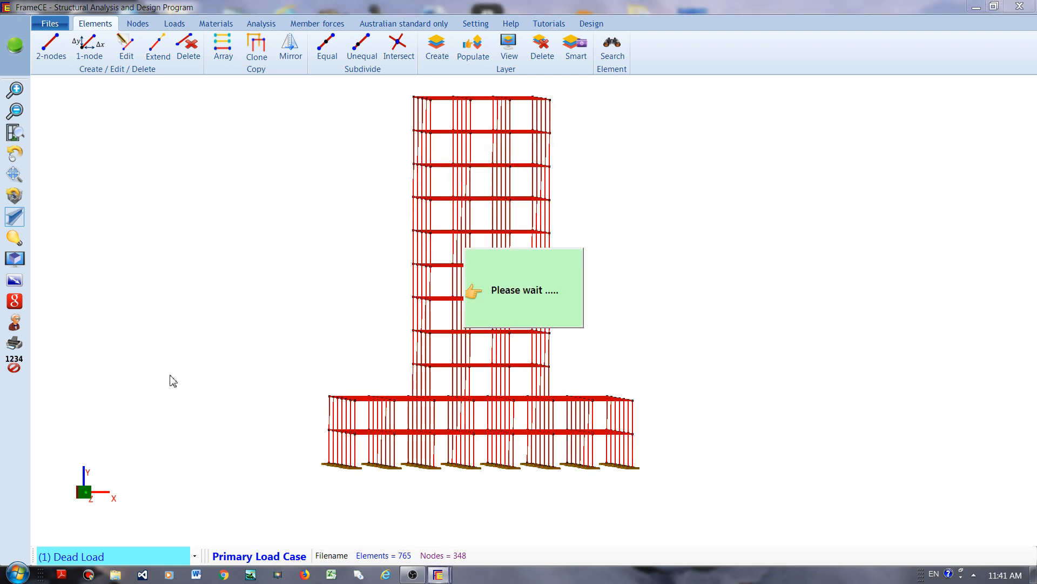
left_click_drag(294, 410, 677, 416)
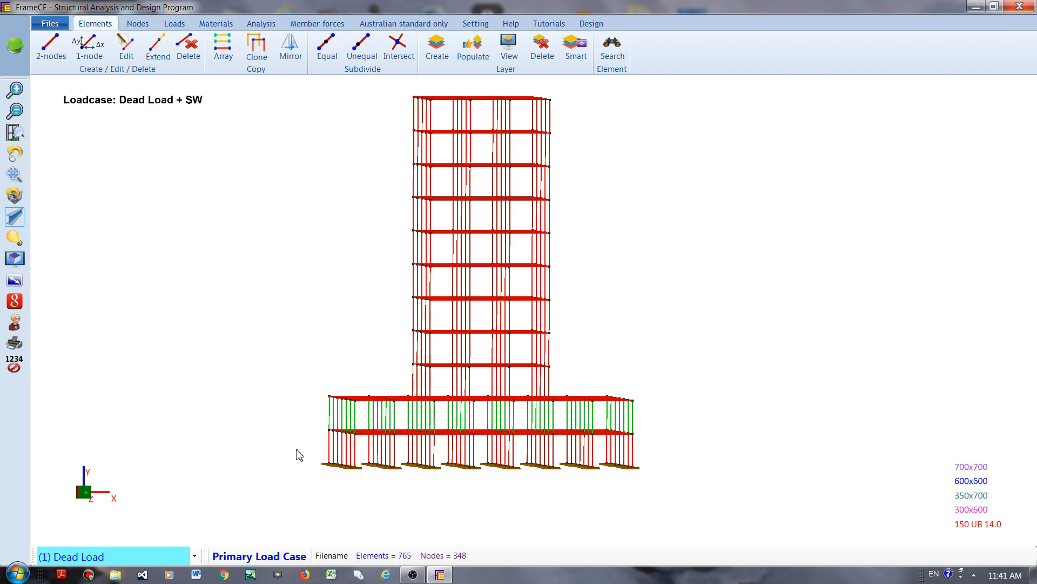
left_click_drag(296, 449, 680, 454)
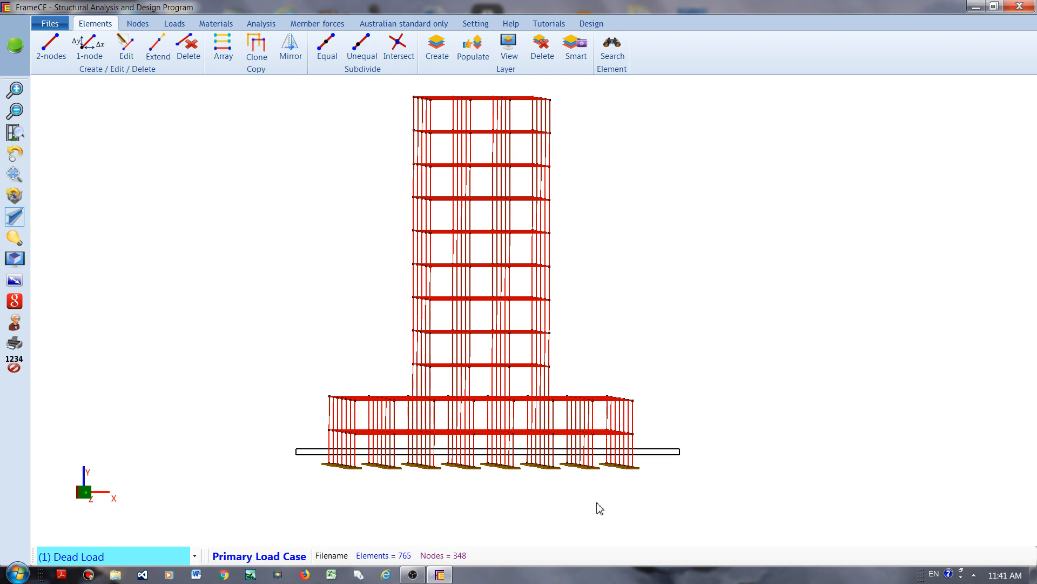
right_click(216, 173)
left_click(232, 182)
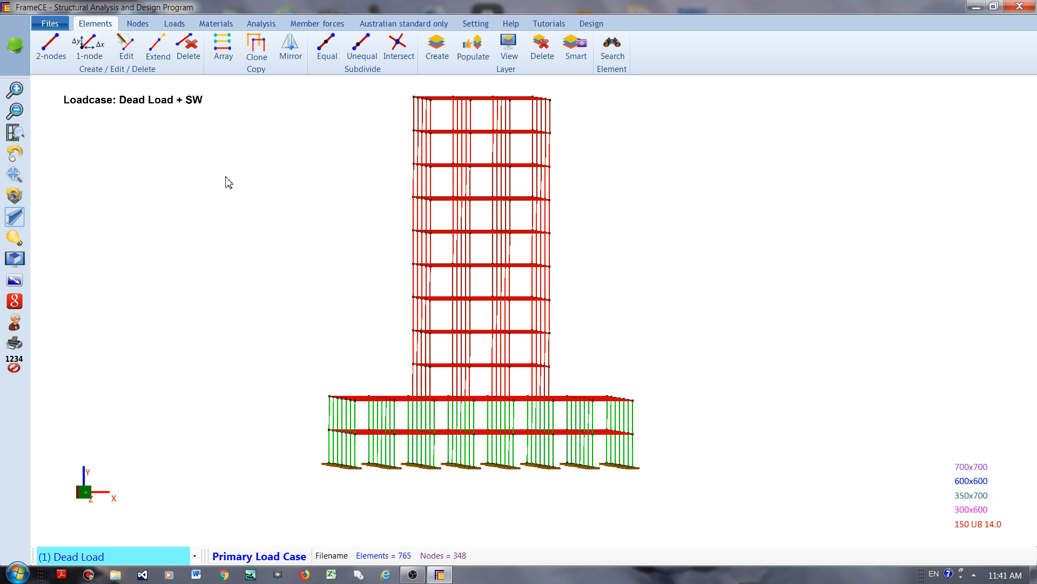
left_click(155, 81)
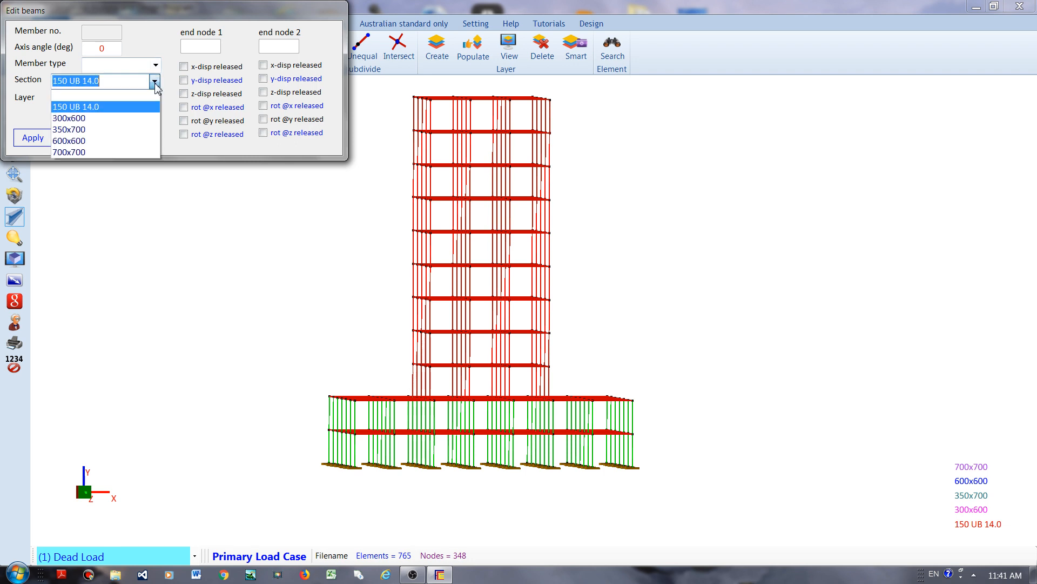
left_click(83, 153)
left_click(33, 141)
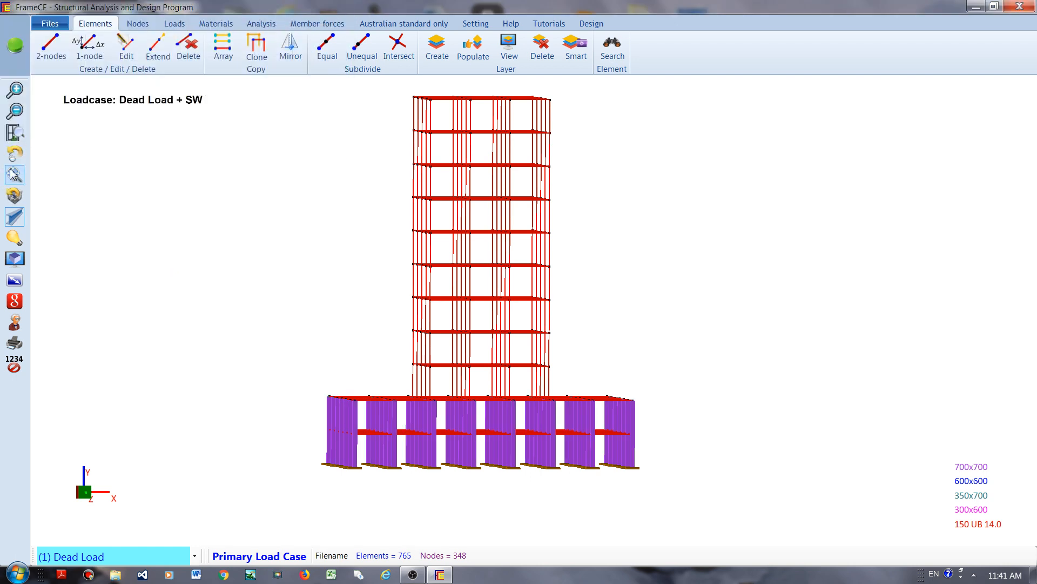
Step: Select the podium members, exclude its columns on both storeys, and assign the 350x700 section to the remaining selection
middle_click_drag(307, 301, 288, 301)
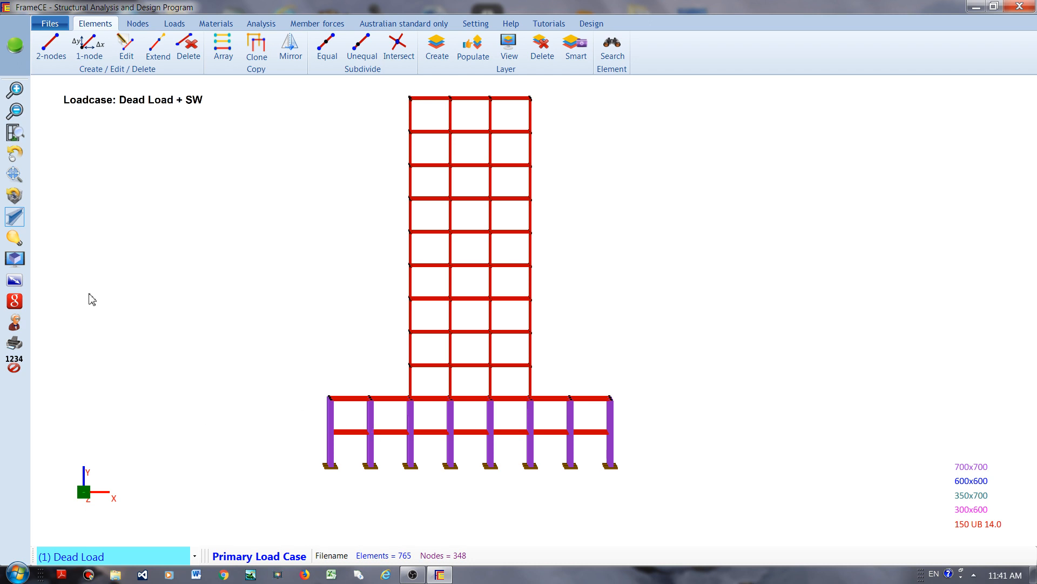
left_click(16, 155)
left_click_drag(160, 251, 179, 356)
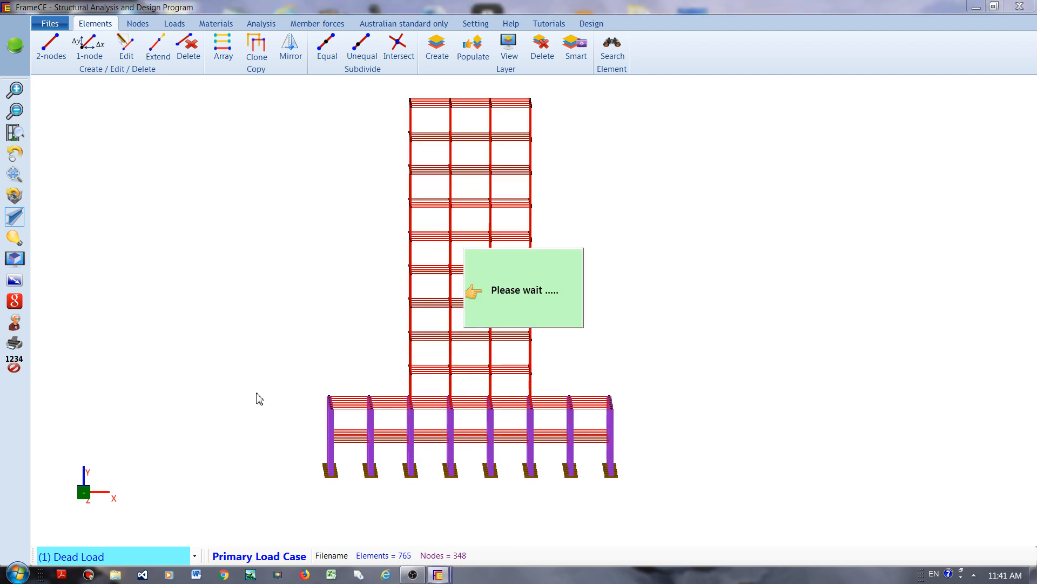
left_click_drag(260, 379, 682, 498)
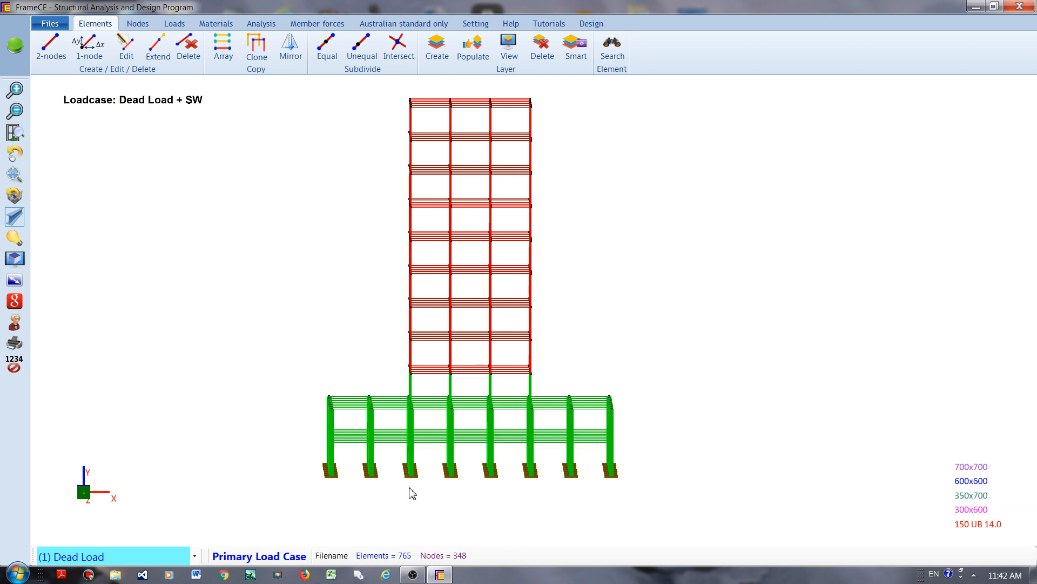
left_click_drag(292, 417, 645, 424)
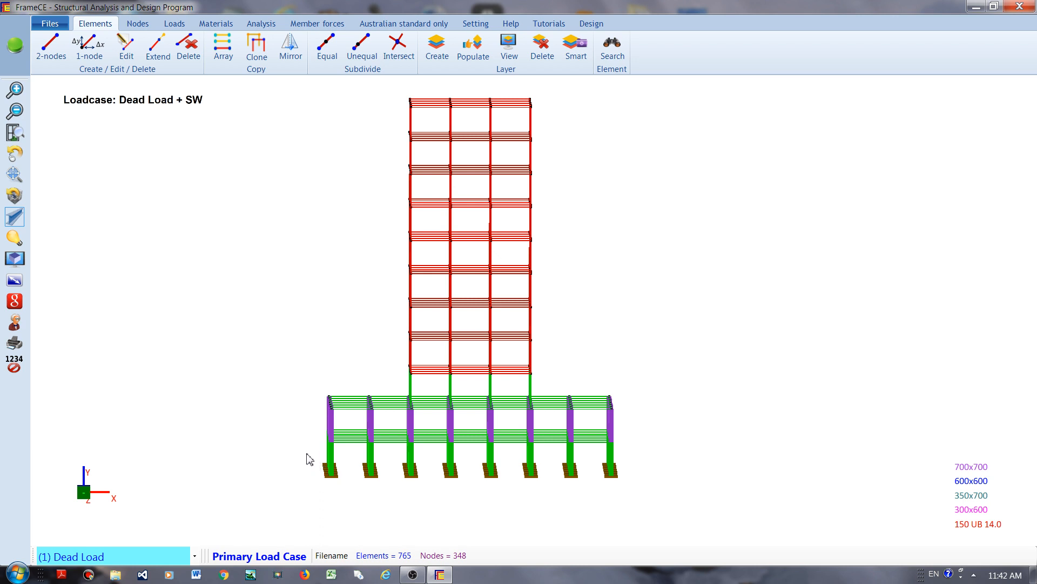
left_click_drag(567, 463, 649, 458)
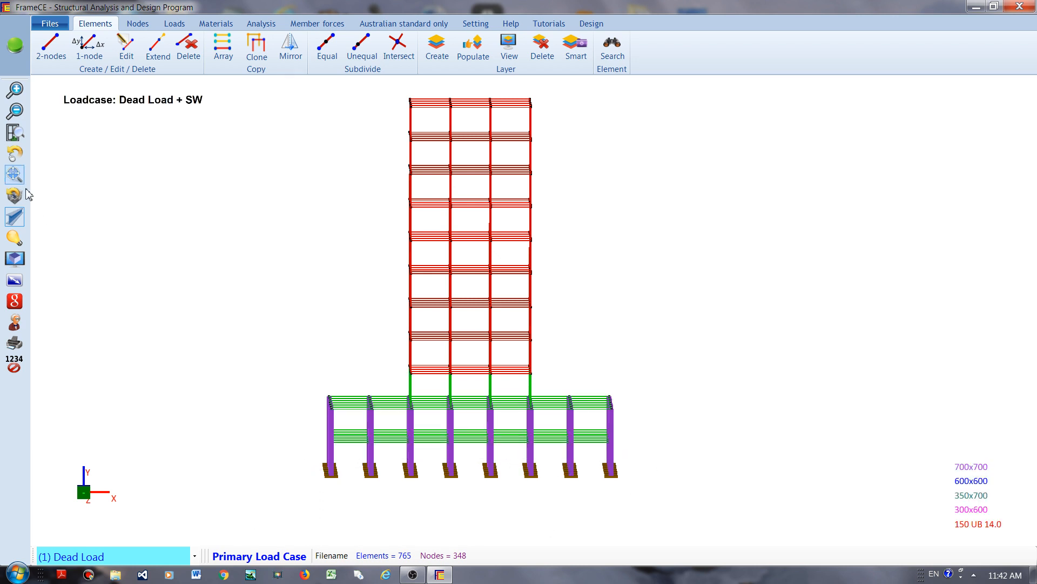
middle_click_drag(221, 261, 232, 269)
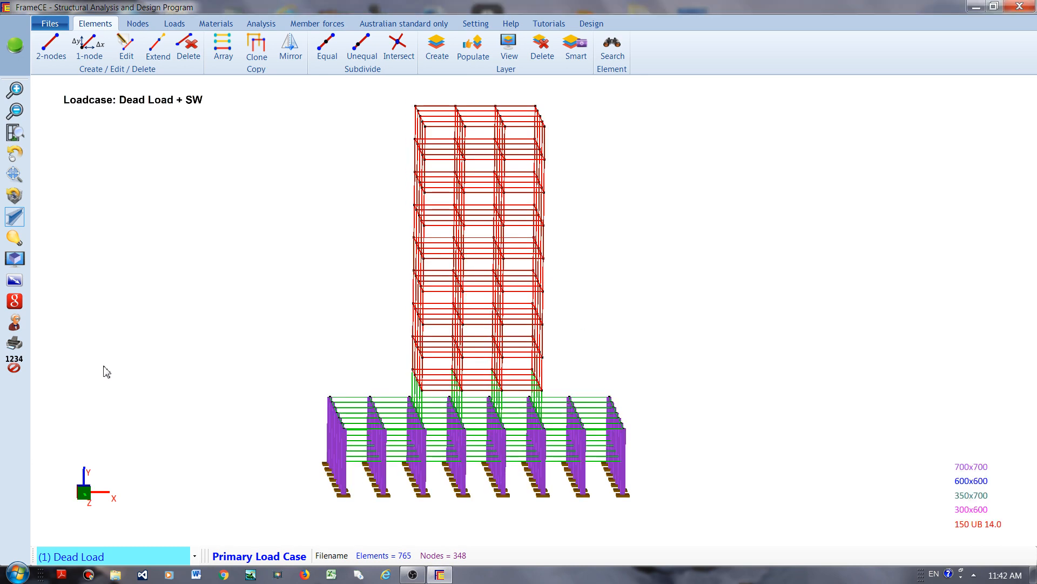
right_click(157, 167)
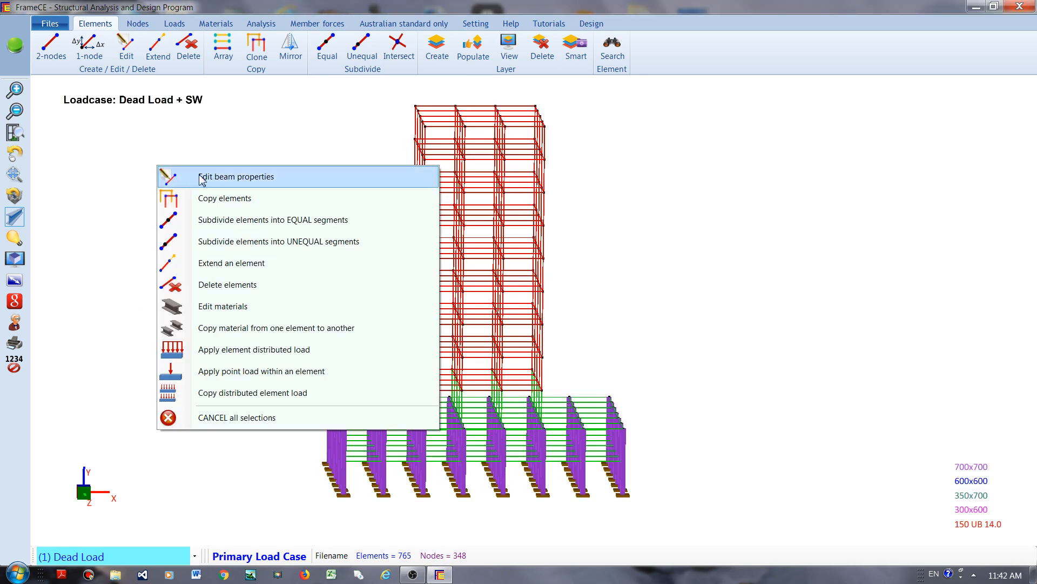
left_click(202, 178)
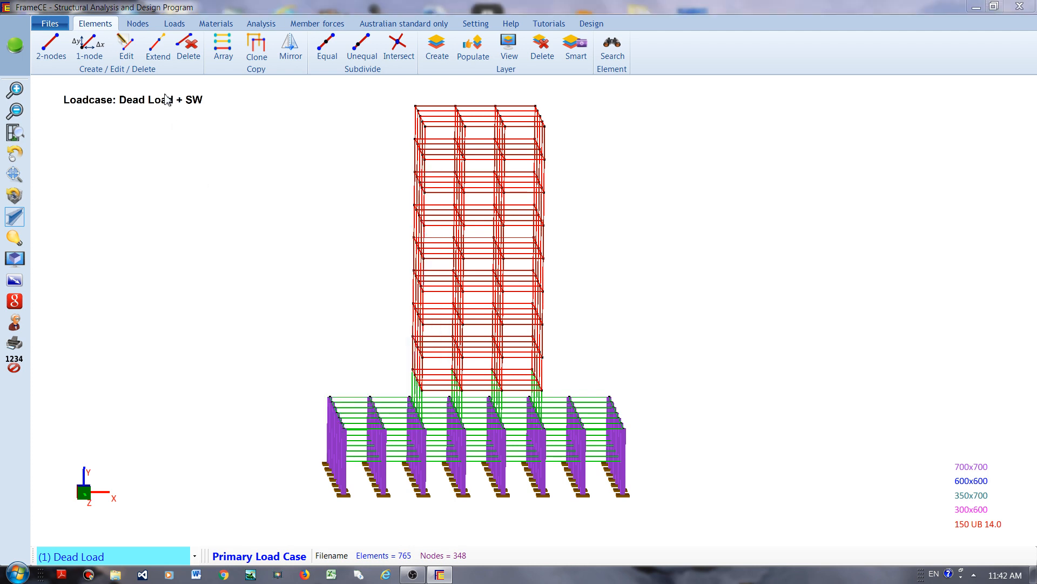
left_click(155, 81)
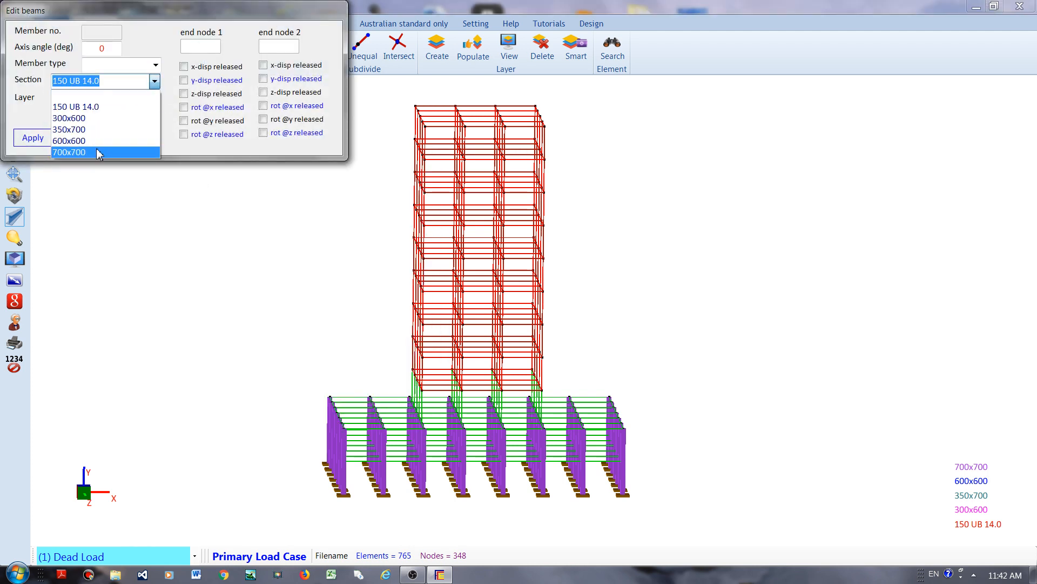
left_click(99, 129)
left_click(40, 140)
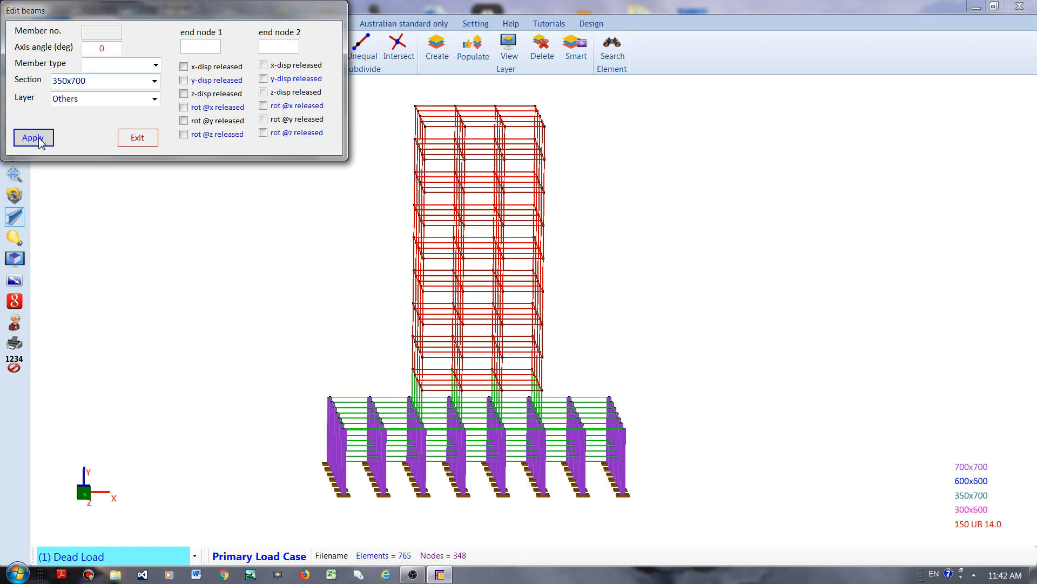
left_click(138, 141)
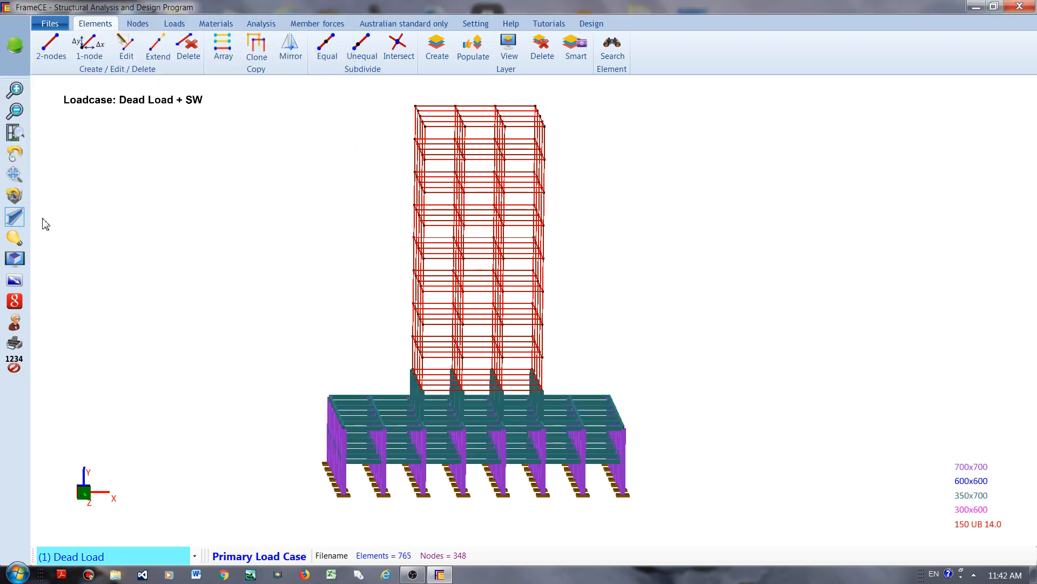
Step: Select the tower columns on every storey above the podium and assign them the 600x600 section
left_click(16, 155)
mouse_move(151, 222)
left_mouse_down()
mouse_move(142, 220)
mouse_move(155, 232)
mouse_move(144, 220)
mouse_move(152, 220)
left_mouse_up()
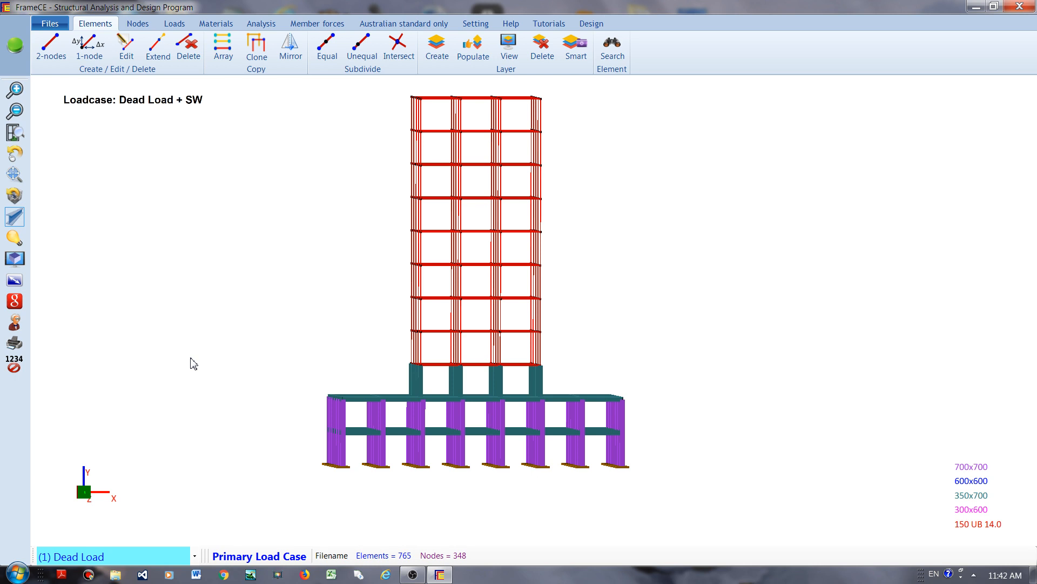
left_click_drag(371, 372, 590, 376)
left_click_drag(385, 342, 579, 347)
left_click_drag(384, 310, 564, 314)
left_click_drag(390, 274, 580, 279)
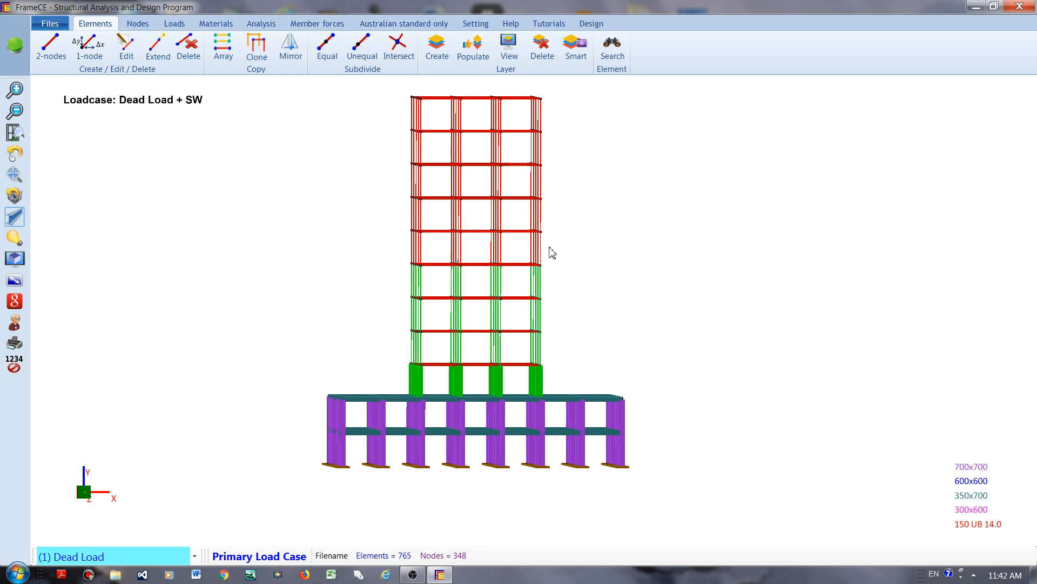
left_click_drag(389, 243, 574, 252)
left_click_drag(392, 211, 569, 219)
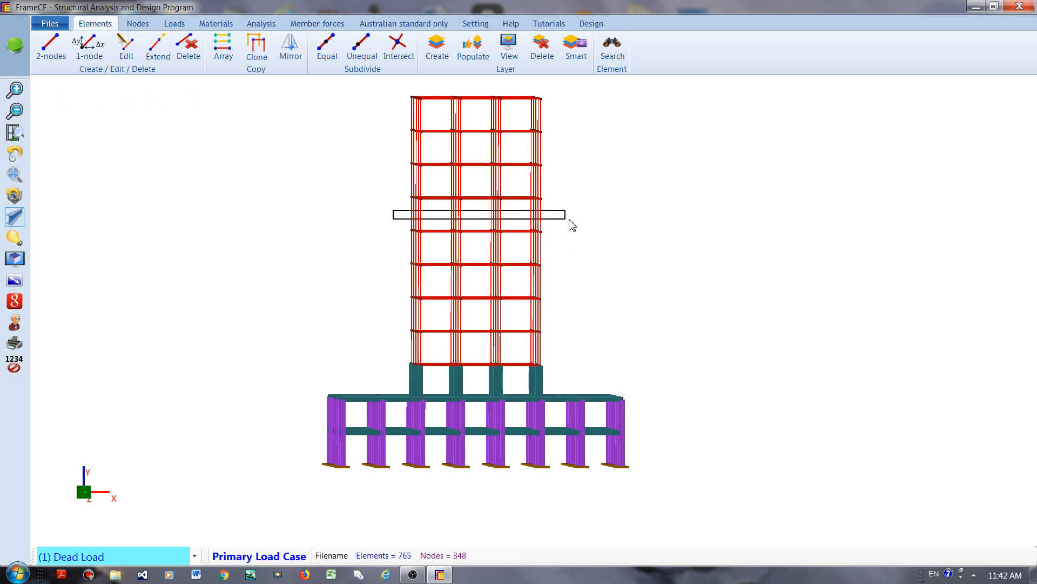
left_click_drag(395, 173, 571, 177)
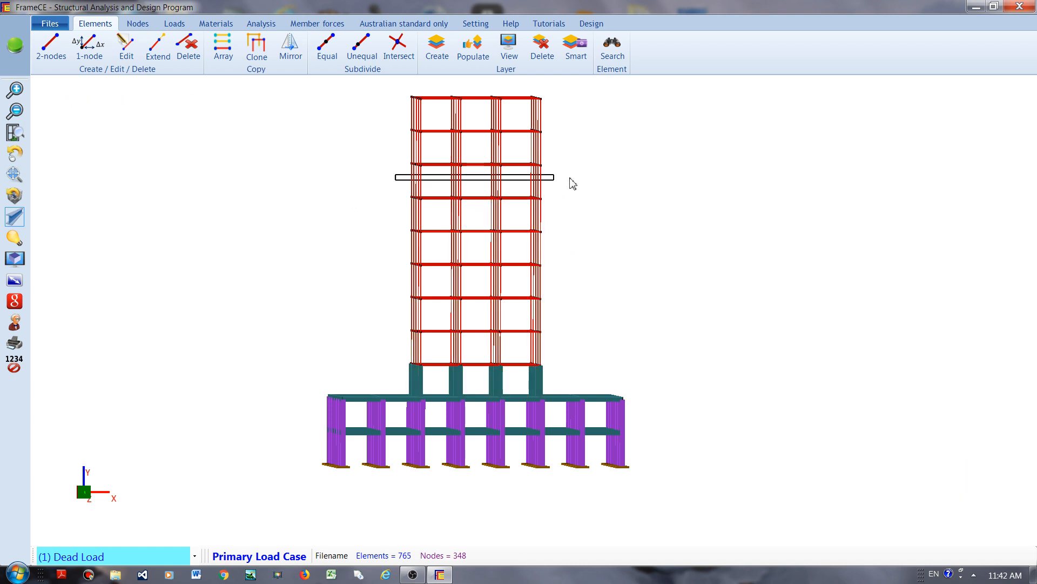
left_click_drag(389, 141, 578, 157)
left_click_drag(395, 111, 602, 125)
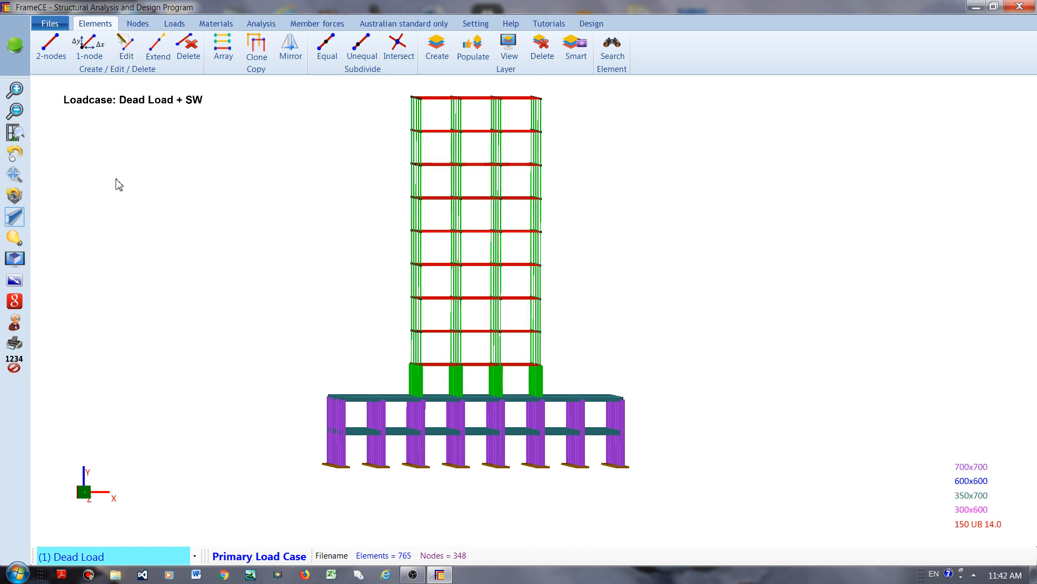
right_click(156, 146)
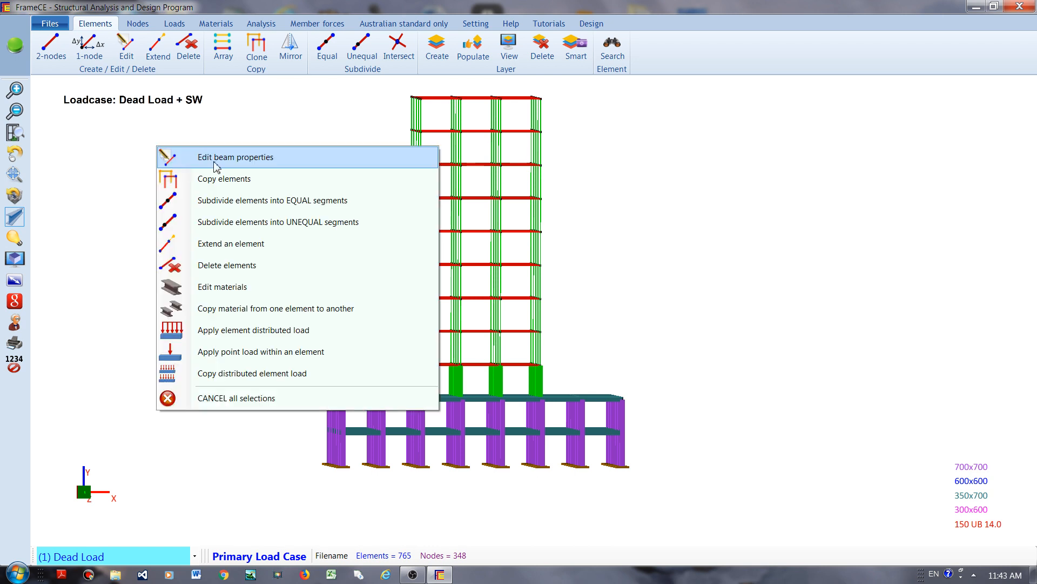
left_click(216, 157)
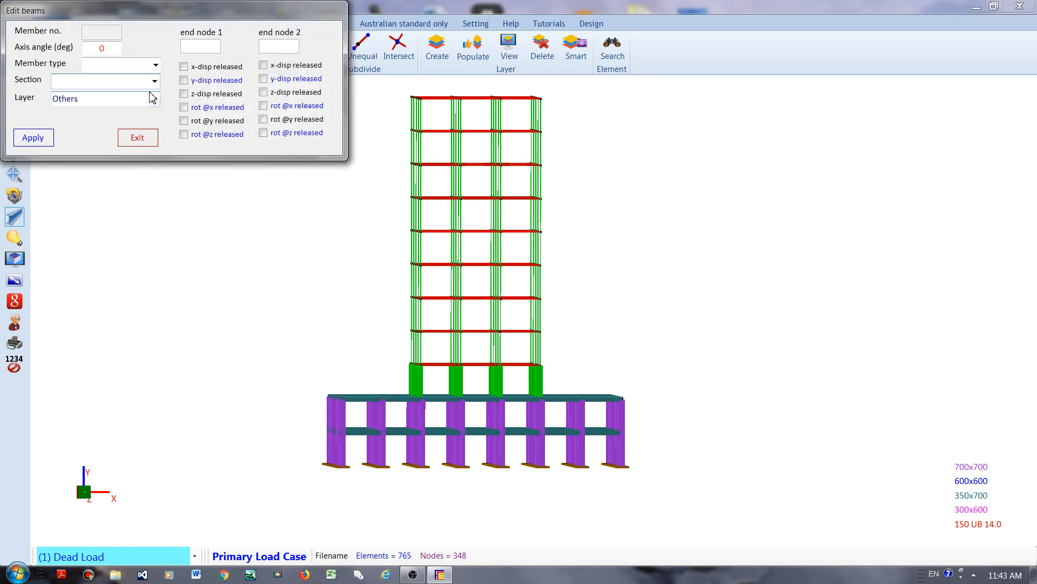
left_click(155, 81)
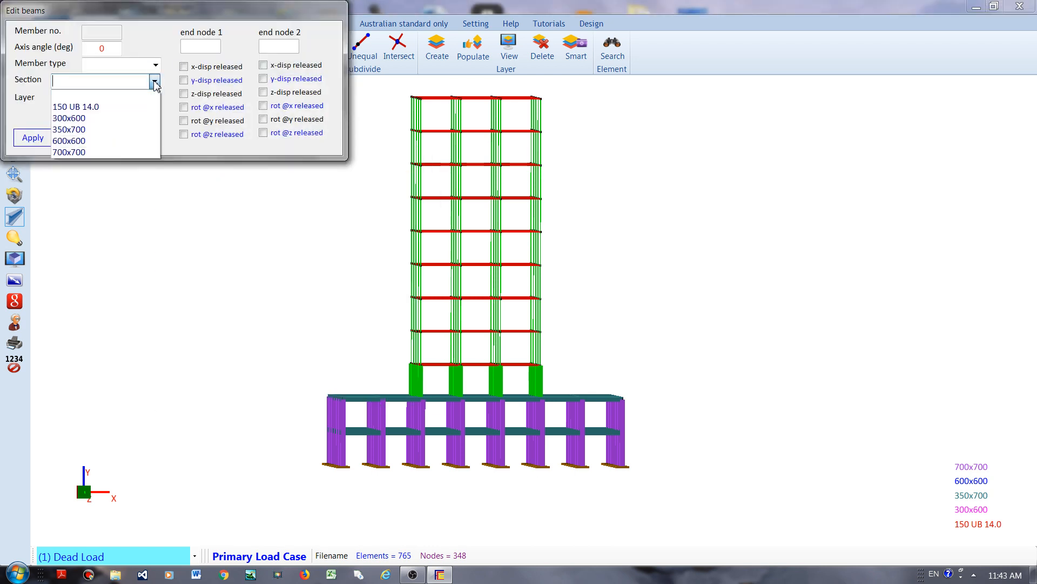
left_click(84, 143)
left_click(34, 139)
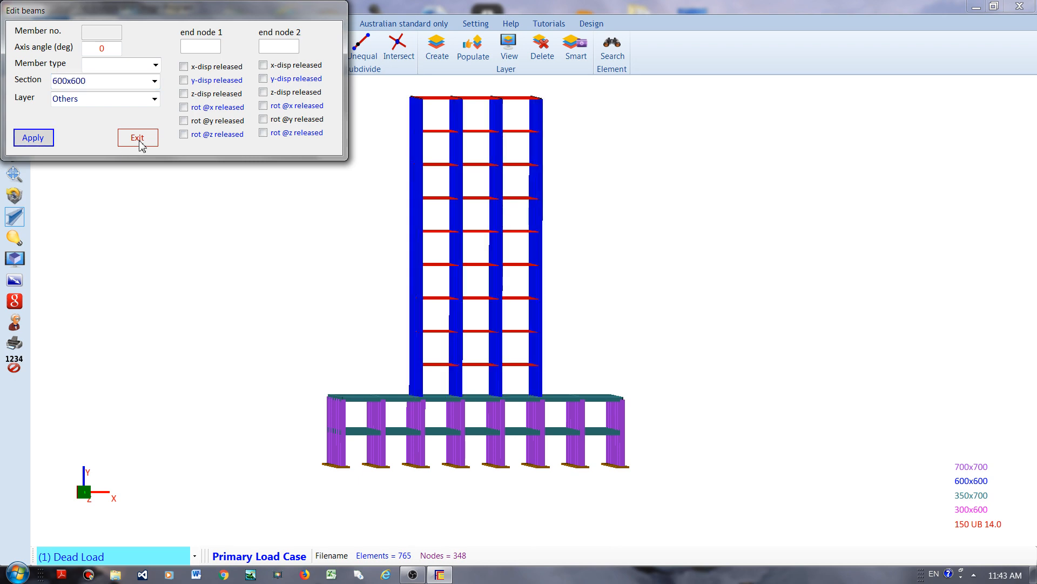
left_click(139, 141)
Step: Select all tower members, exclude the columns on every storey, and assign the 300x600 section to the remaining tower beams
left_click(17, 153)
left_click_drag(161, 202, 187, 212)
left_click(15, 258)
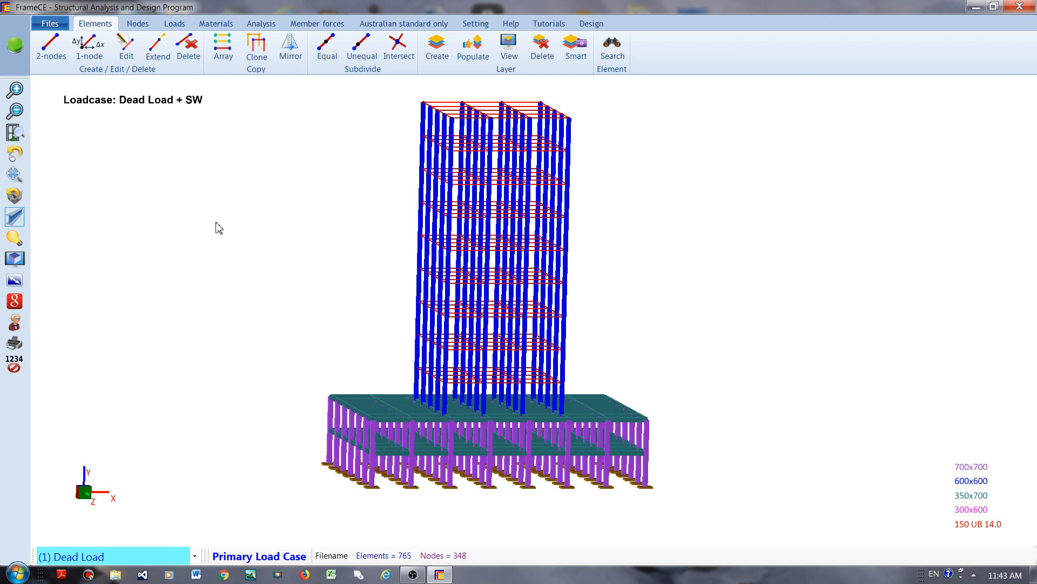
left_click(14, 154)
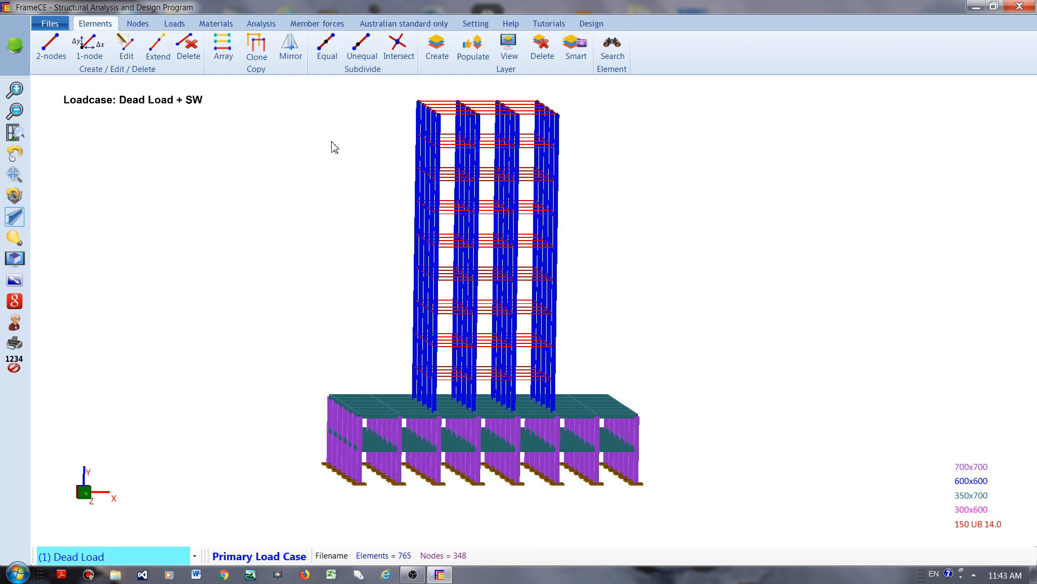
left_click_drag(354, 84, 593, 384)
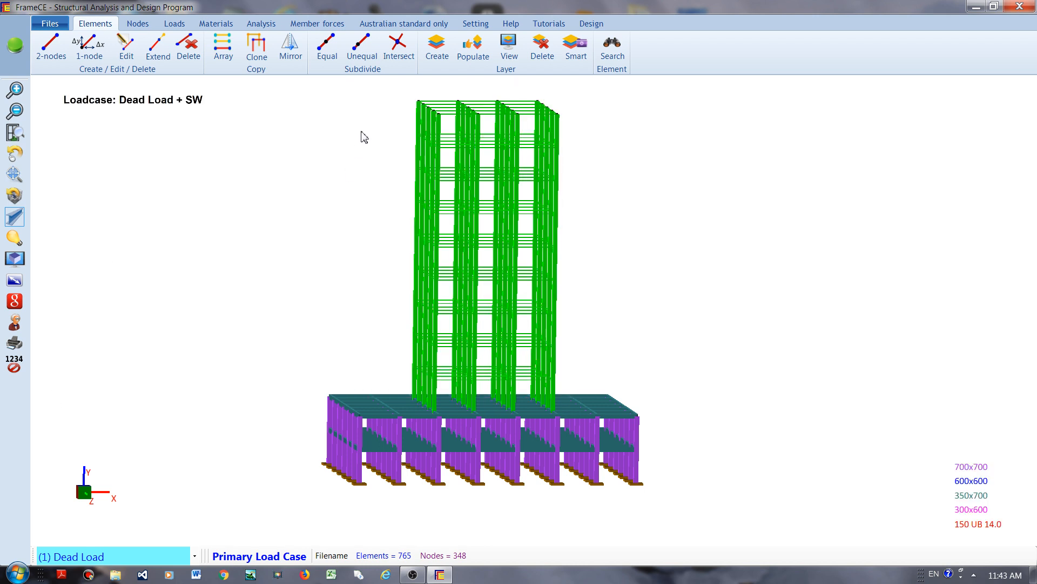
left_click_drag(396, 116, 581, 132)
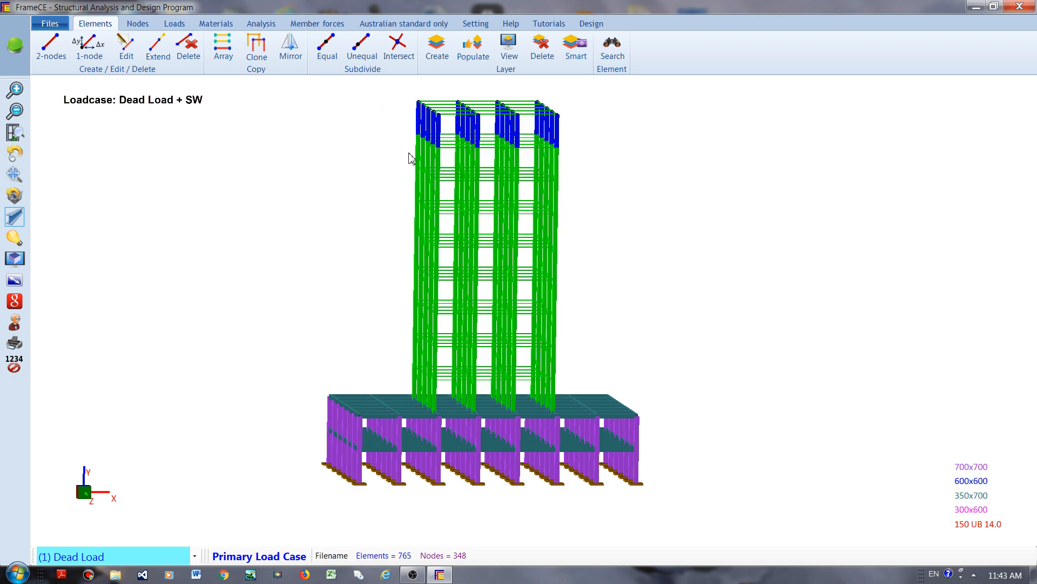
left_click_drag(404, 154, 589, 162)
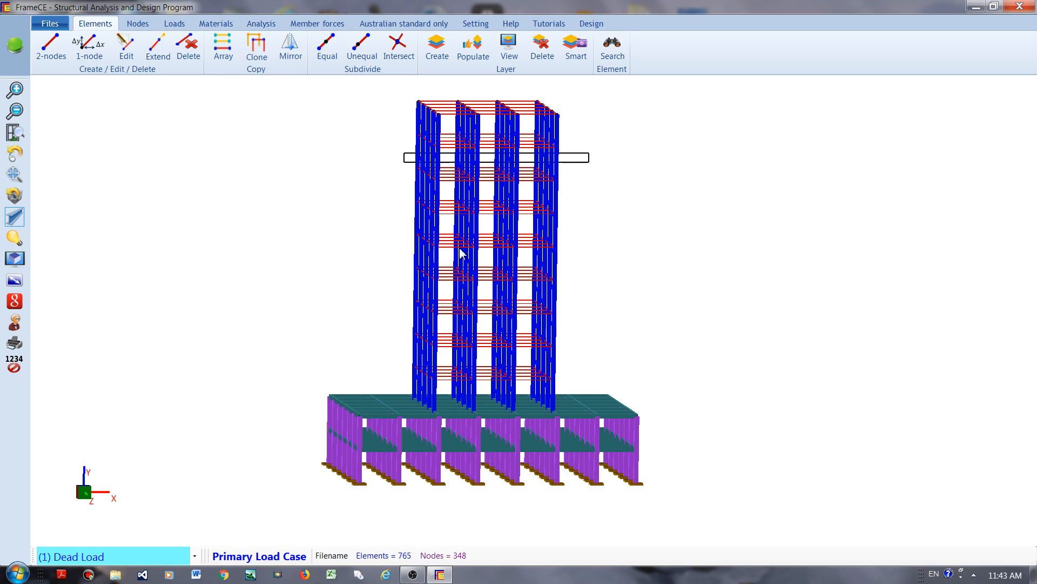
left_click_drag(399, 188, 588, 199)
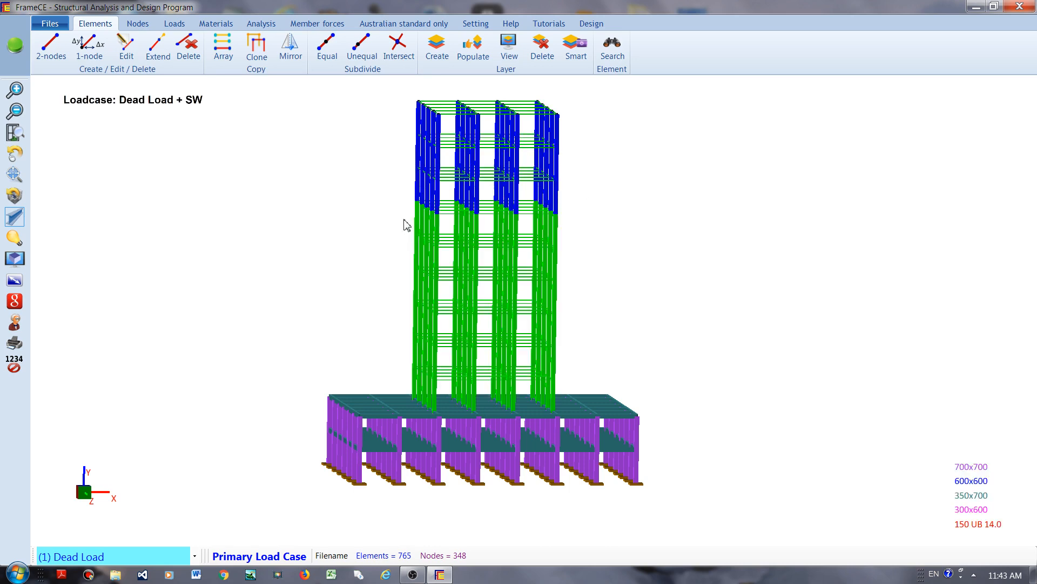
left_click_drag(404, 217, 580, 230)
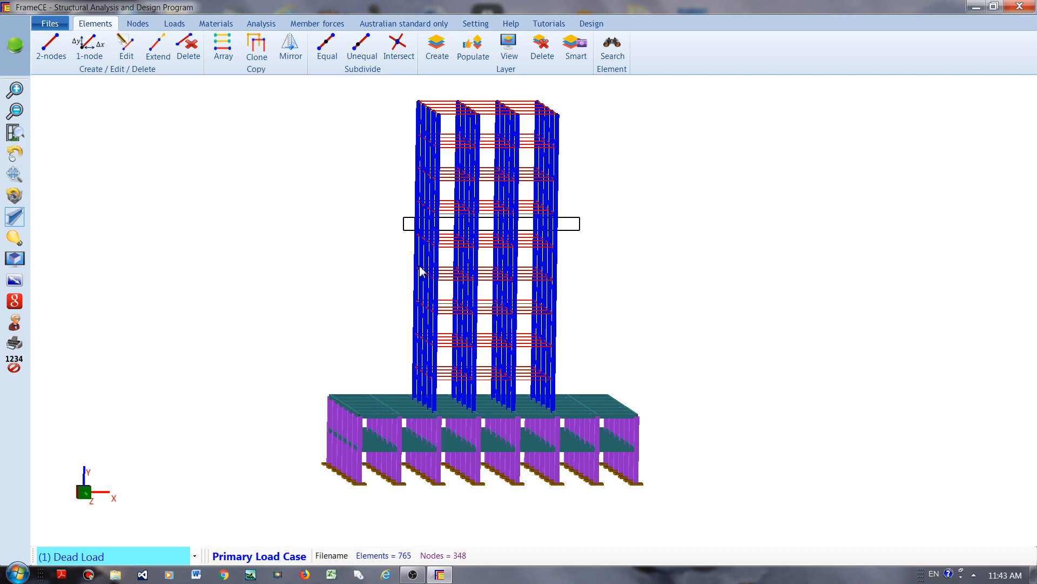
left_click_drag(403, 255, 577, 259)
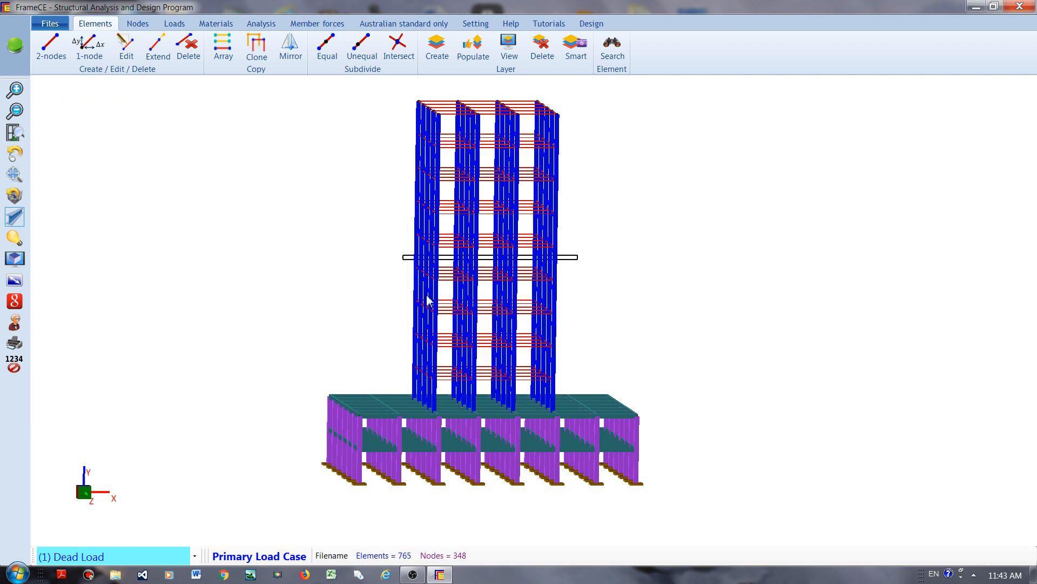
left_click_drag(401, 286, 571, 295)
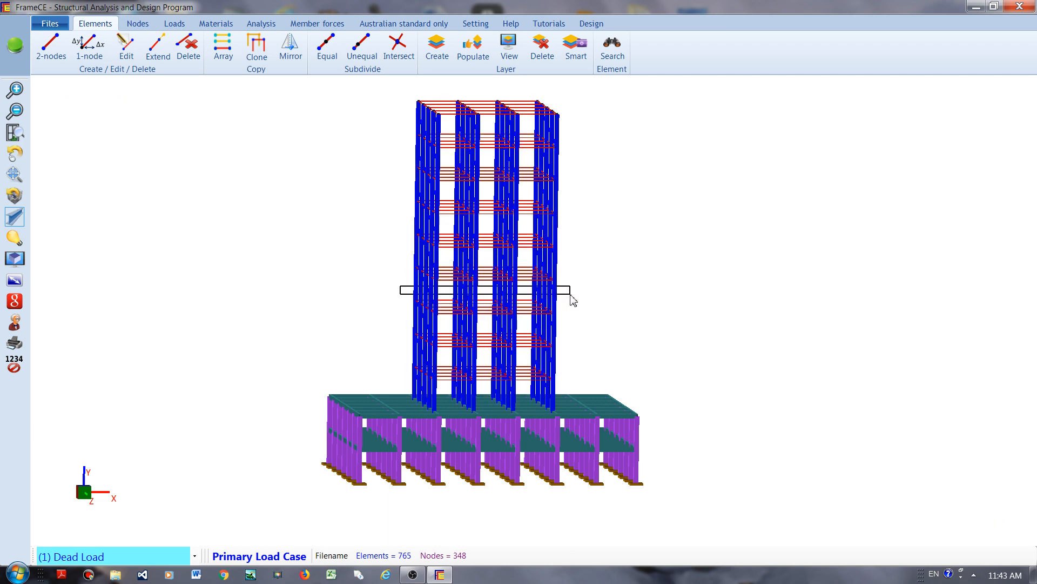
left_click_drag(403, 318, 598, 323)
left_click_drag(400, 355, 575, 359)
left_click_drag(399, 386, 570, 389)
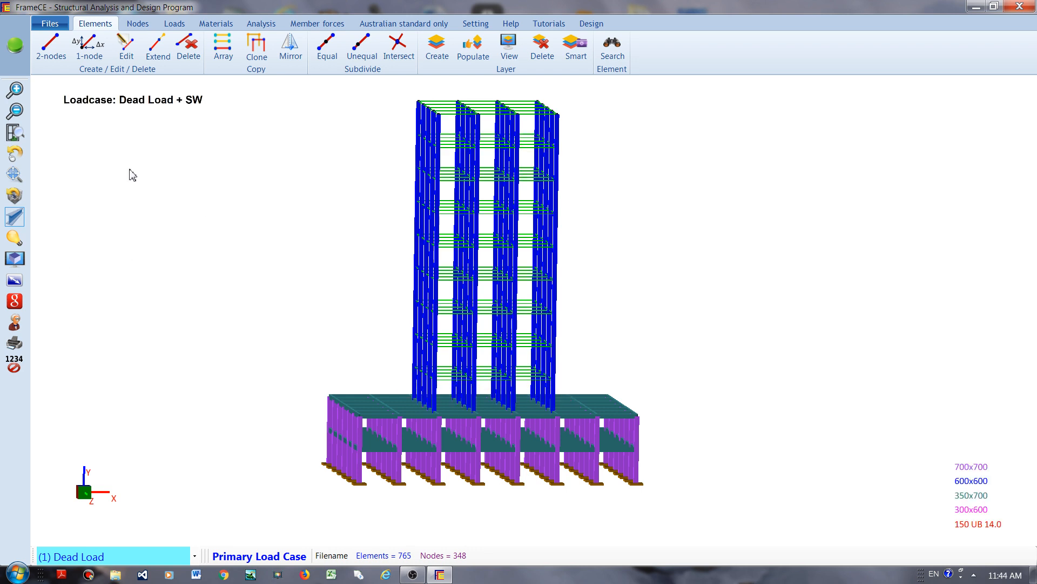
right_click(165, 160)
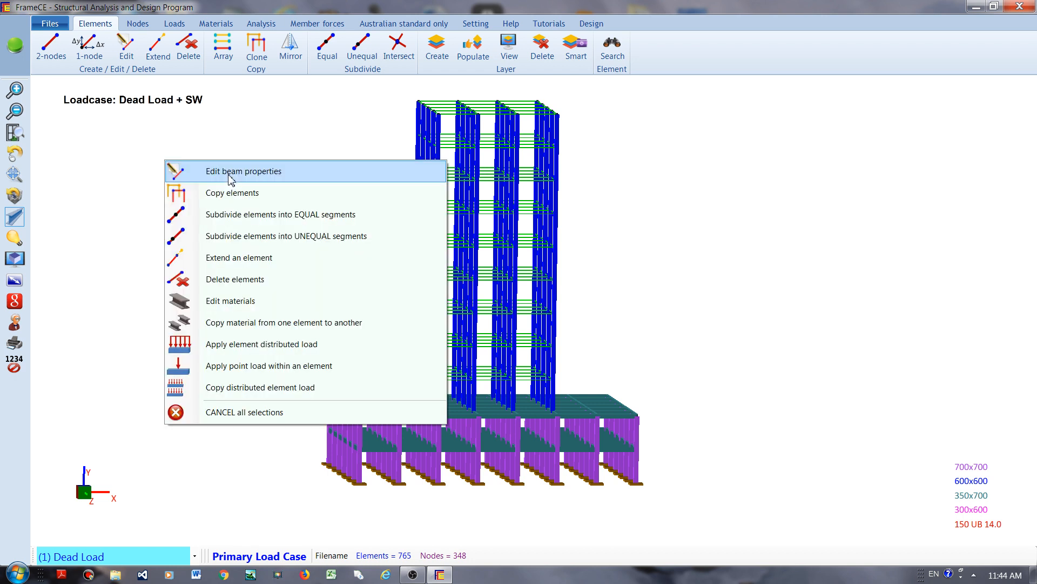
left_click(234, 178)
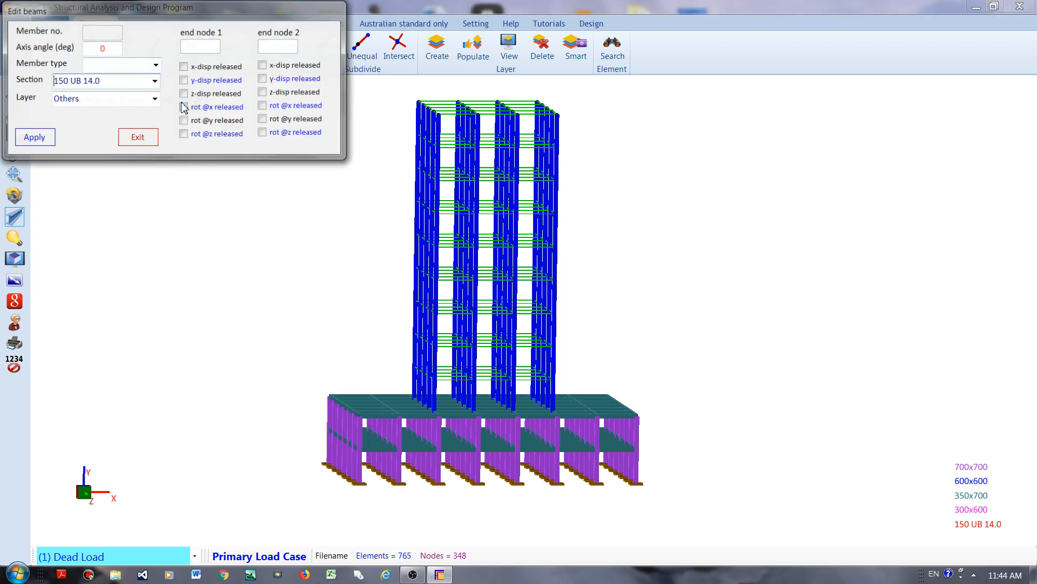
left_click(154, 81)
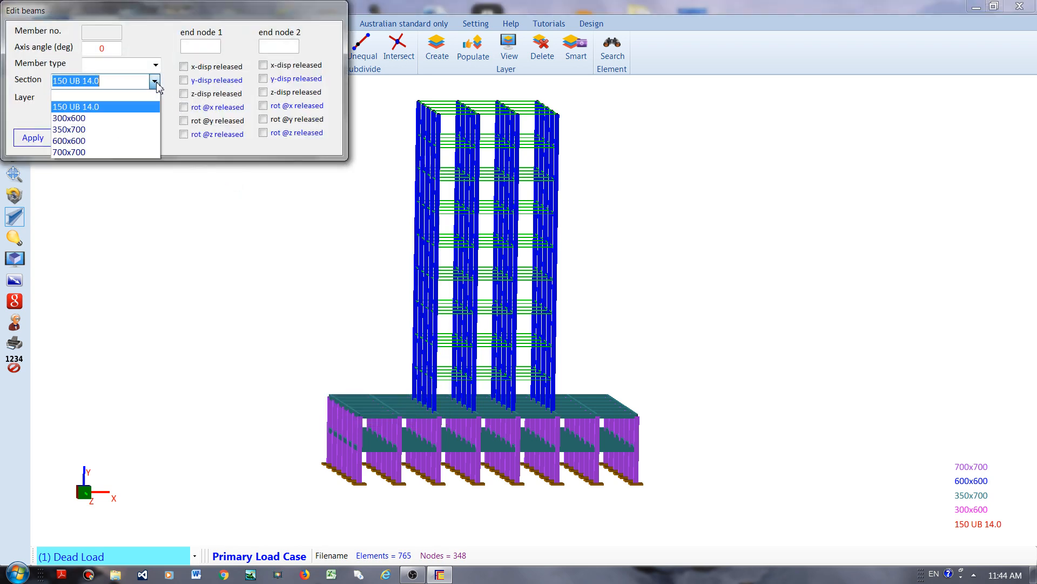
left_click(103, 118)
left_click(41, 138)
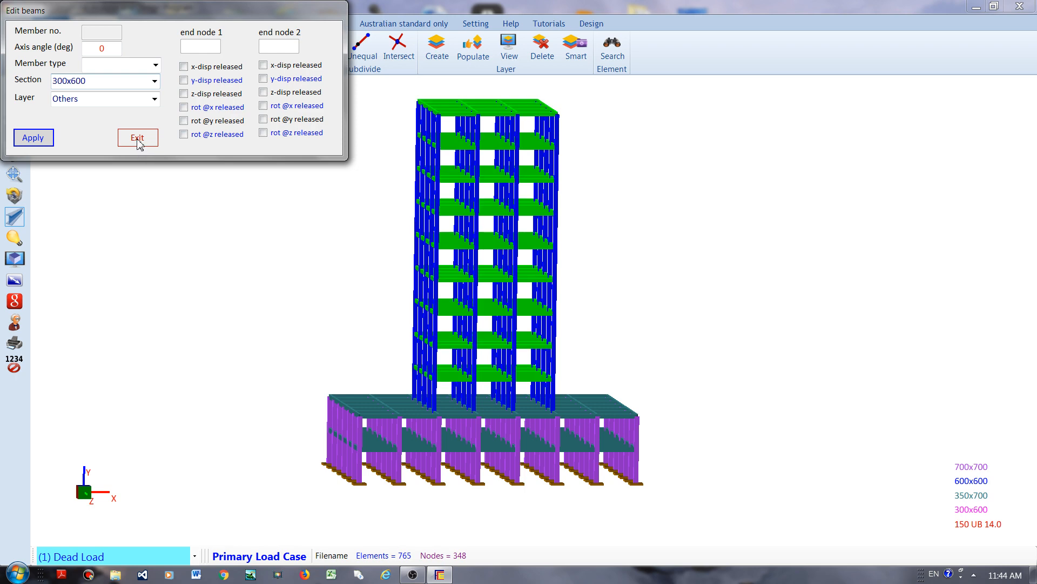
left_click(139, 139)
Step: Select the floor beams bay by bay across podium and tower and create 2-way slabs, 150 mm thick with 10 kPa dead load pressure
left_click(21, 158)
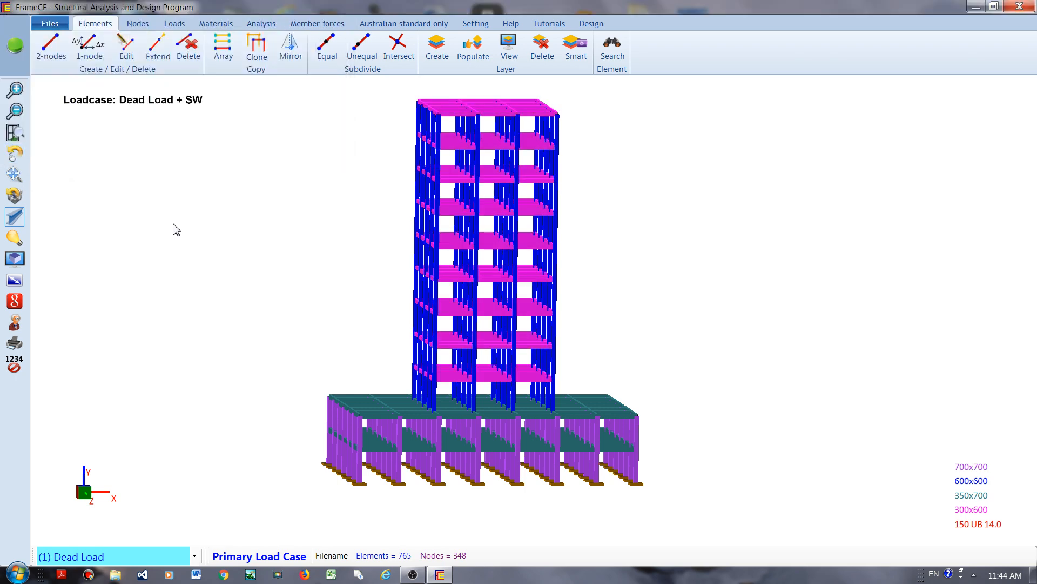
mouse_move(173, 224)
left_mouse_down()
mouse_move(203, 227)
mouse_move(186, 229)
left_mouse_up()
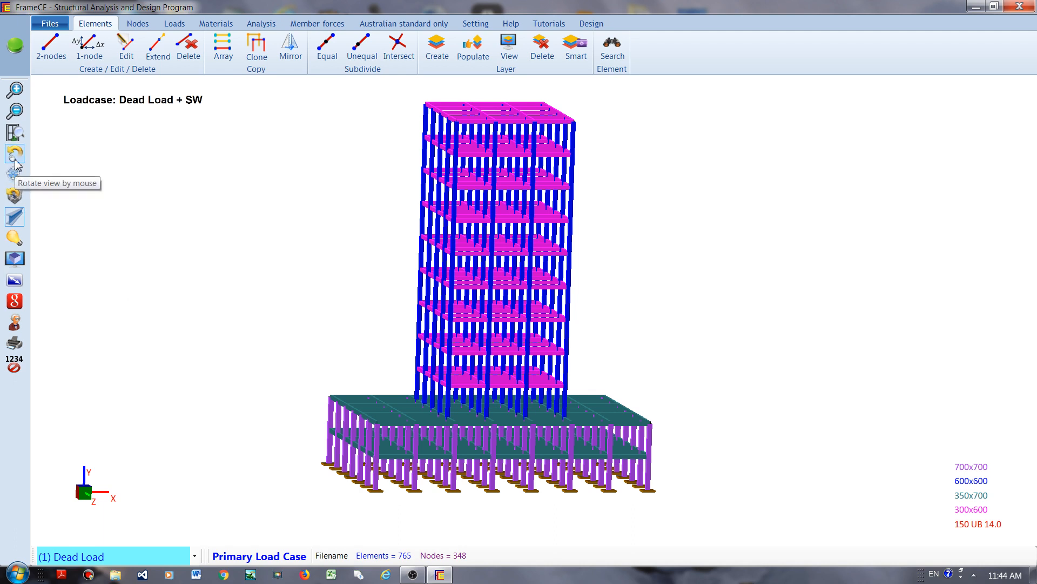
middle_click_drag(281, 294, 254, 296)
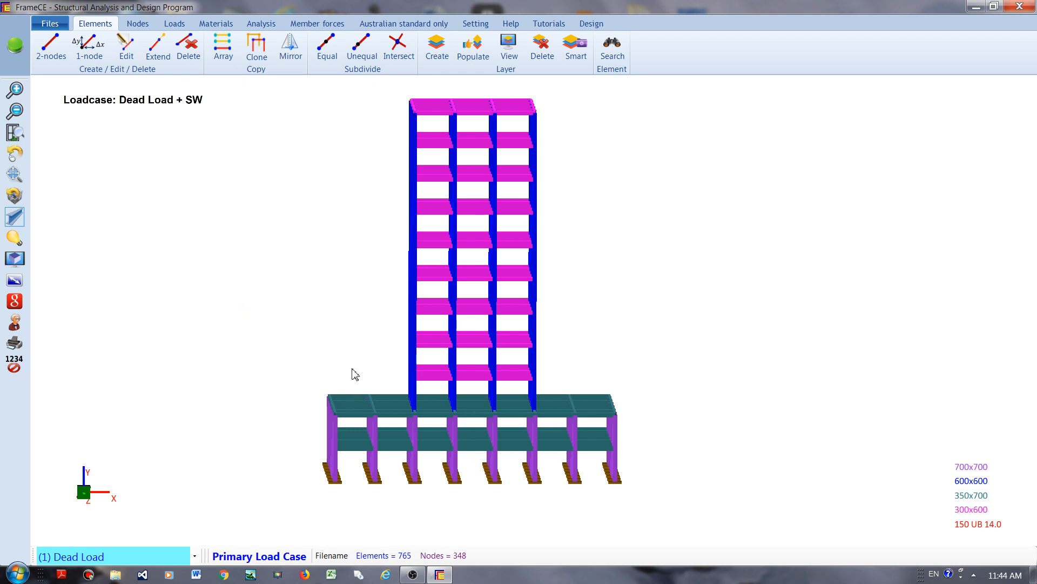
left_click_drag(352, 381, 354, 476)
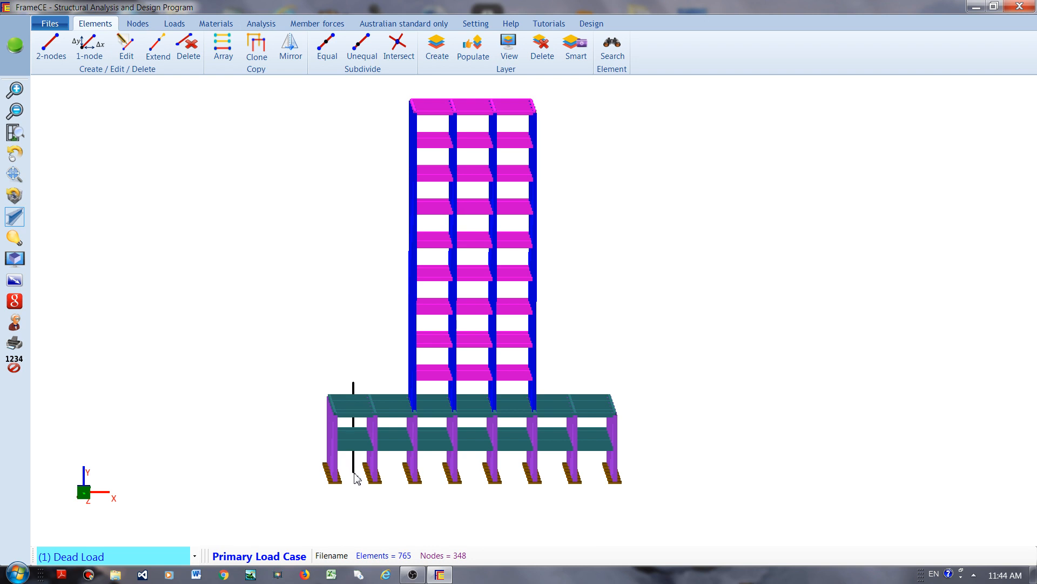
left_click_drag(394, 386, 394, 468)
left_click_drag(438, 84, 437, 493)
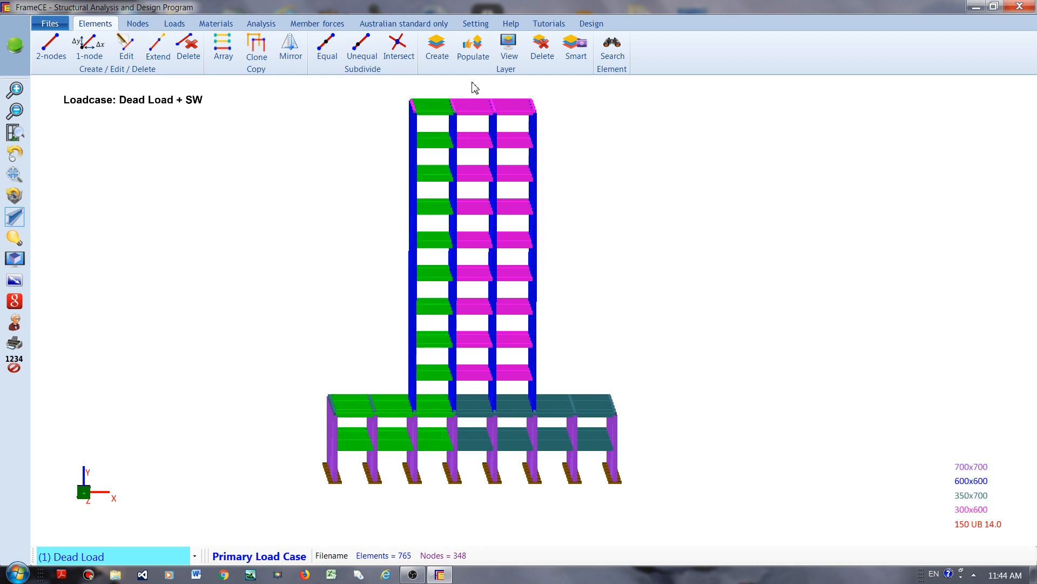
left_click_drag(471, 84, 475, 481)
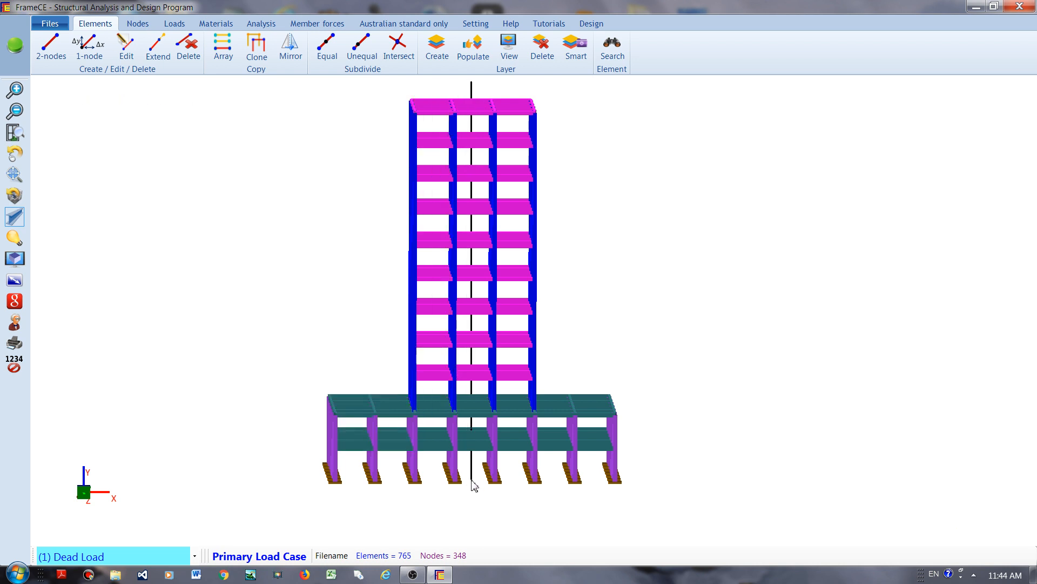
left_click_drag(516, 86, 511, 490)
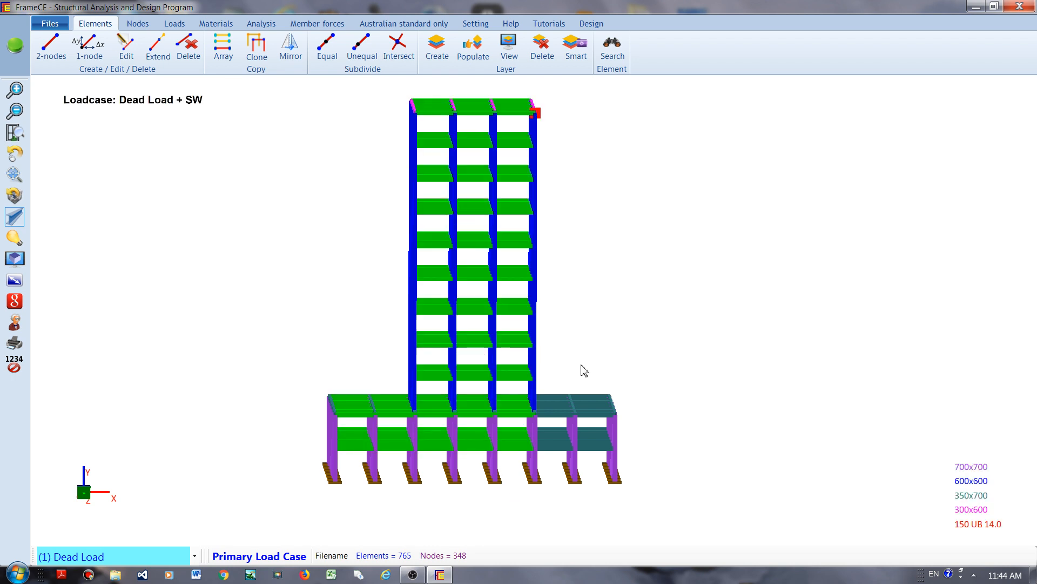
left_click_drag(553, 380, 555, 479)
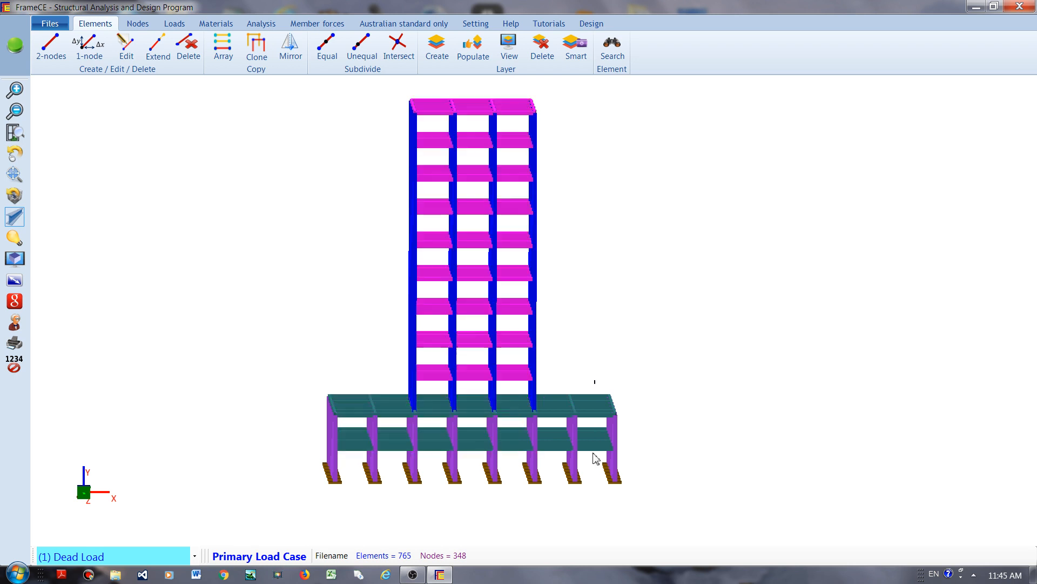
left_click_drag(593, 381, 594, 479)
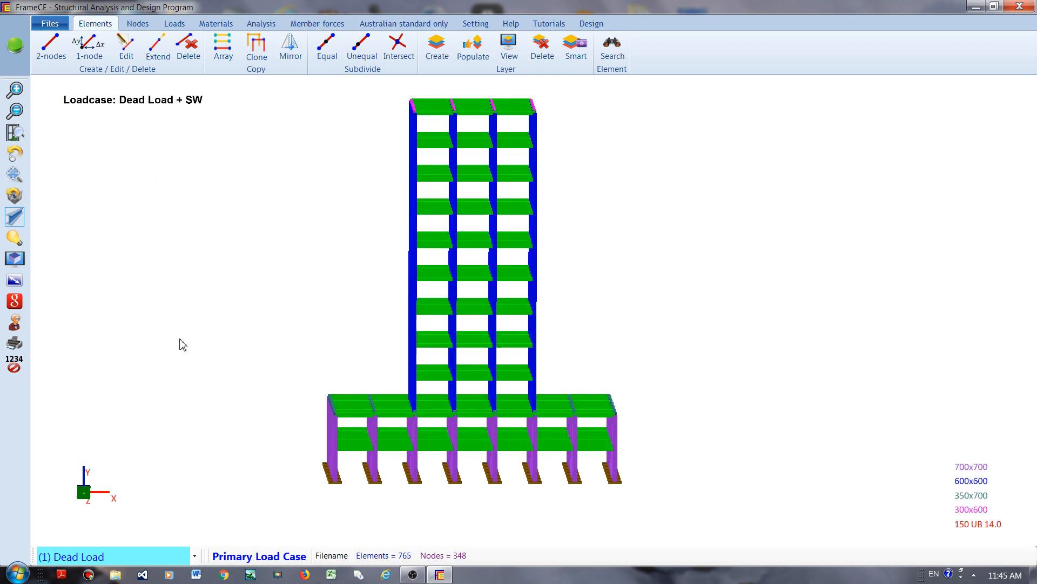
left_click(175, 24)
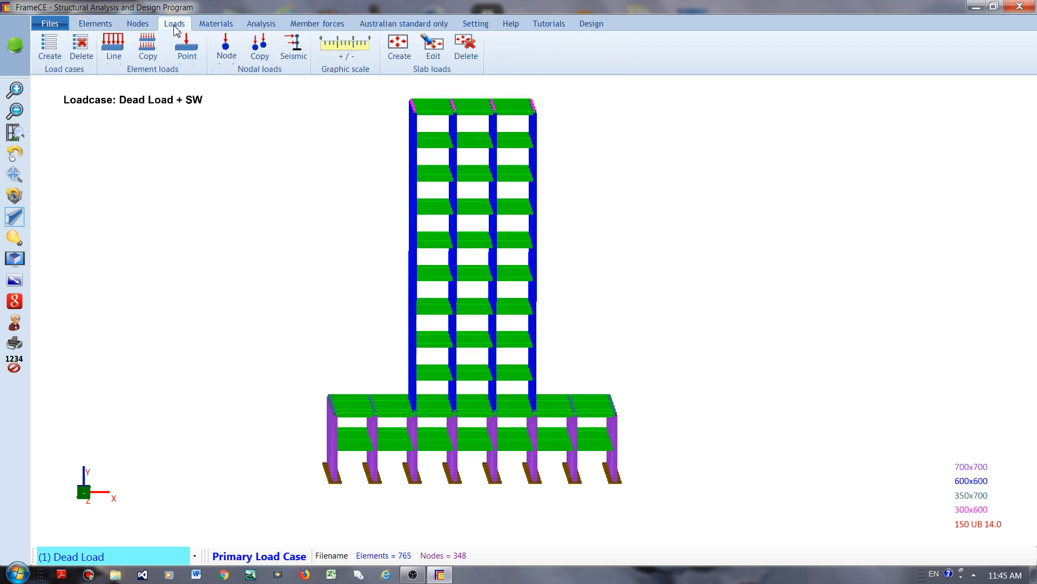
left_click(400, 45)
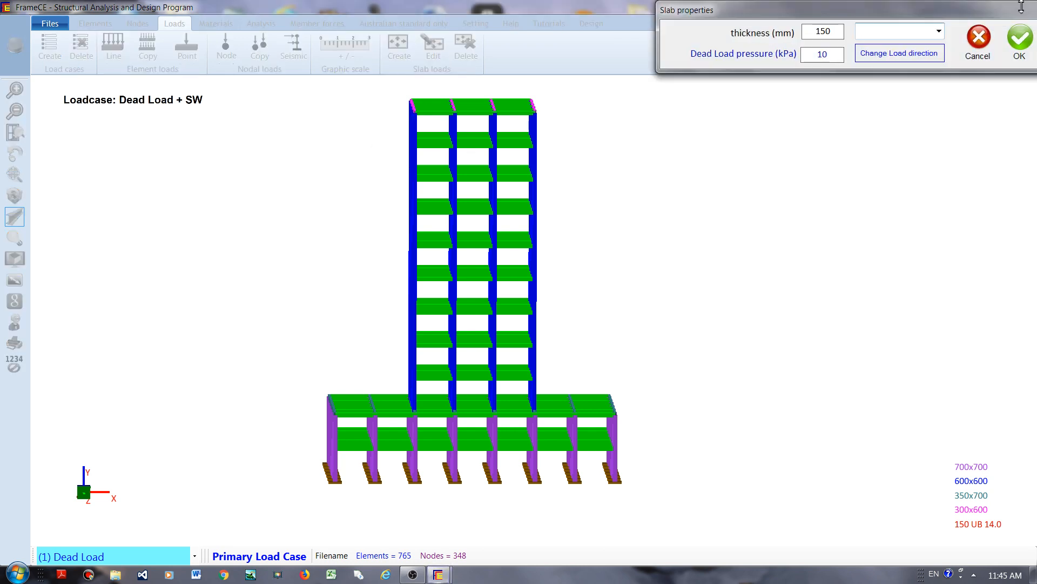
left_click(939, 33)
left_click(900, 46)
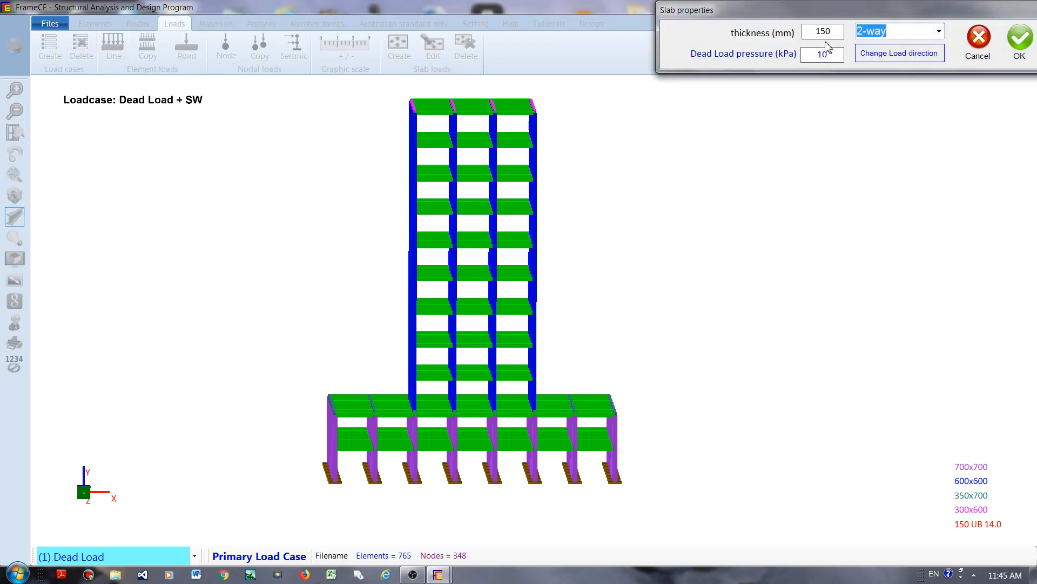
left_click(832, 31)
left_click(829, 57)
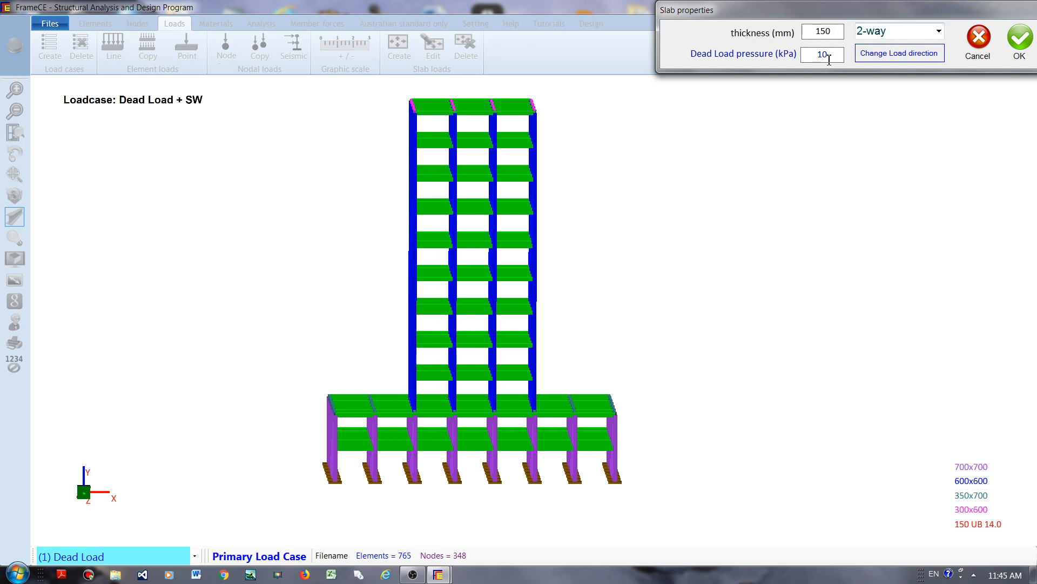
left_click(1021, 48)
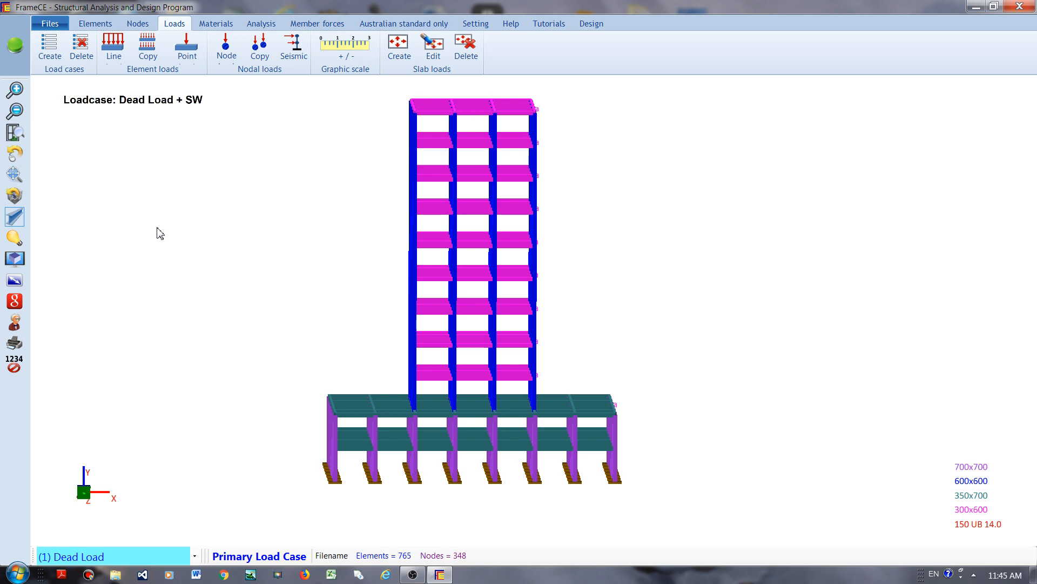
Step: Switch the model from solid to line display and hide the load arrows and floor load direction symbols
left_click(12, 153)
left_click_drag(212, 239, 231, 248)
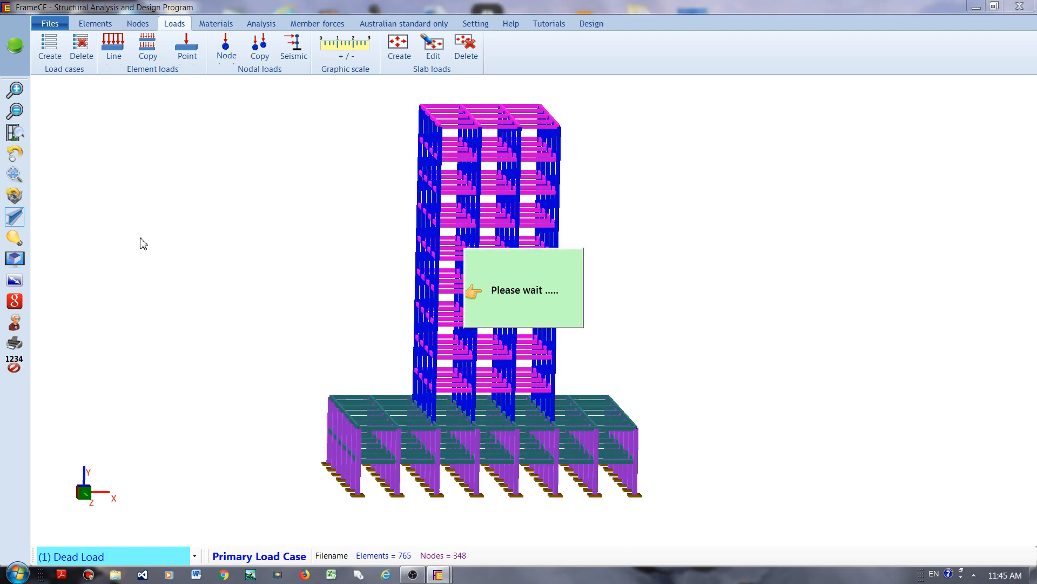
left_click(16, 219)
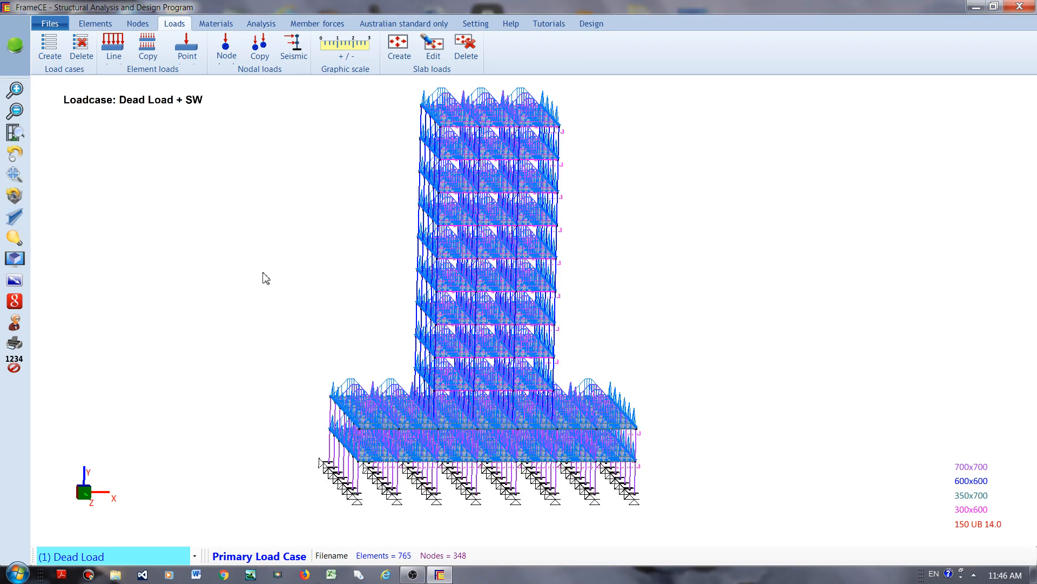
left_click(13, 239)
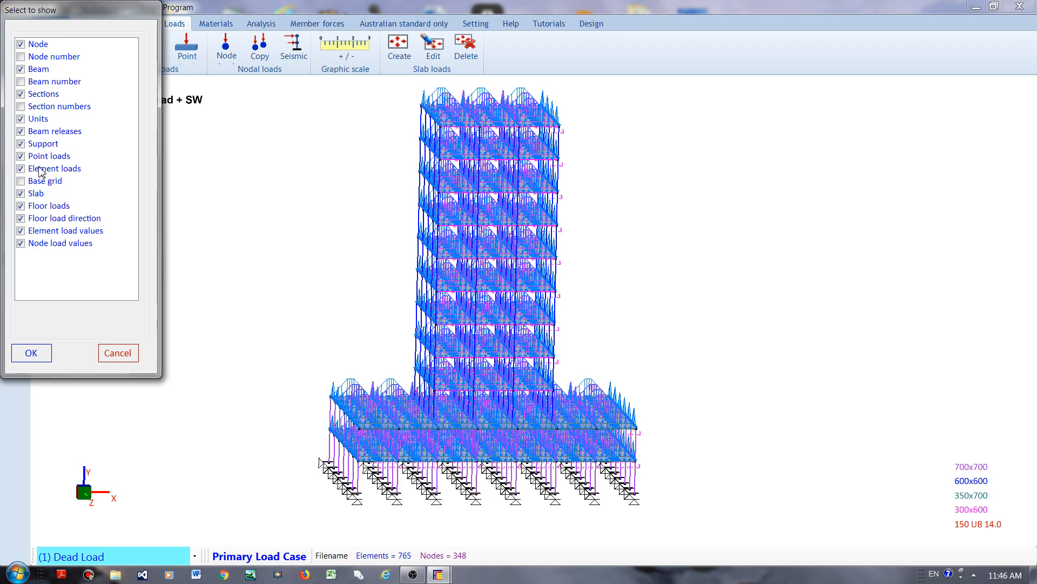
left_click(29, 219)
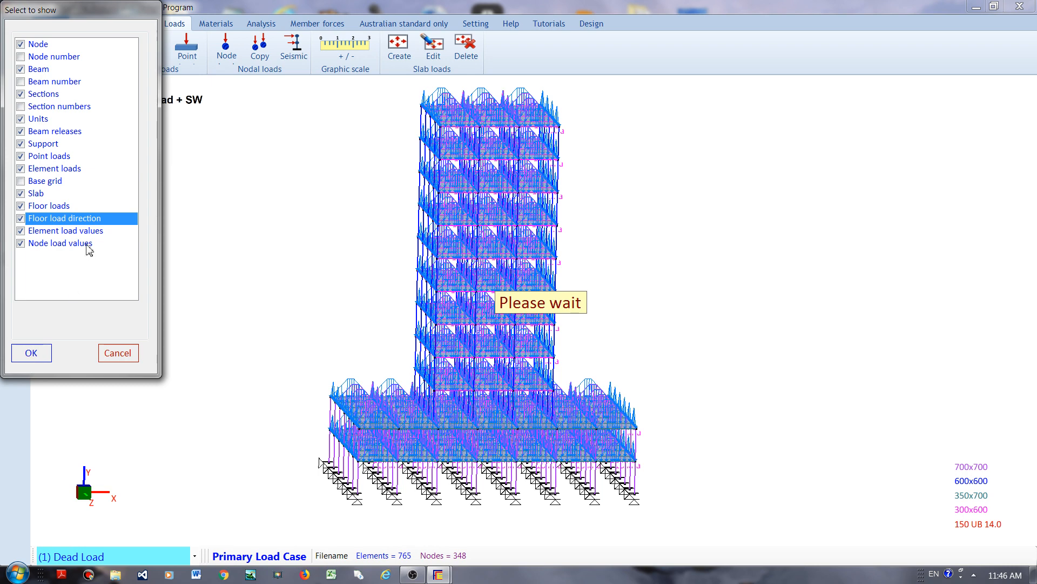
left_click(32, 352)
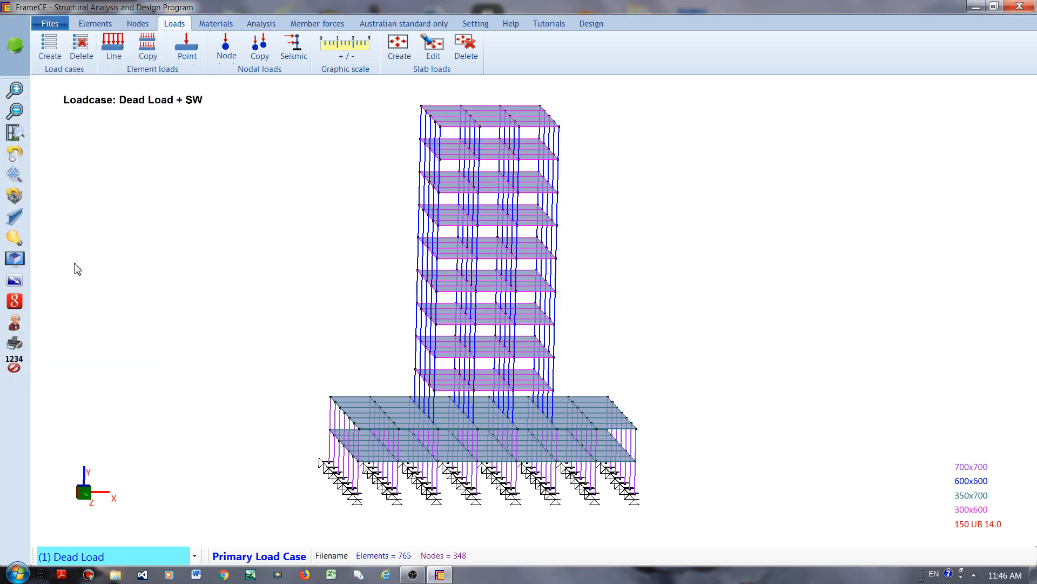
Step: Restore the solid section display and examine the slabs on the tower and podium floors from several angles
left_click(14, 154)
mouse_move(194, 224)
left_mouse_down()
mouse_move(211, 219)
mouse_move(194, 220)
left_mouse_up()
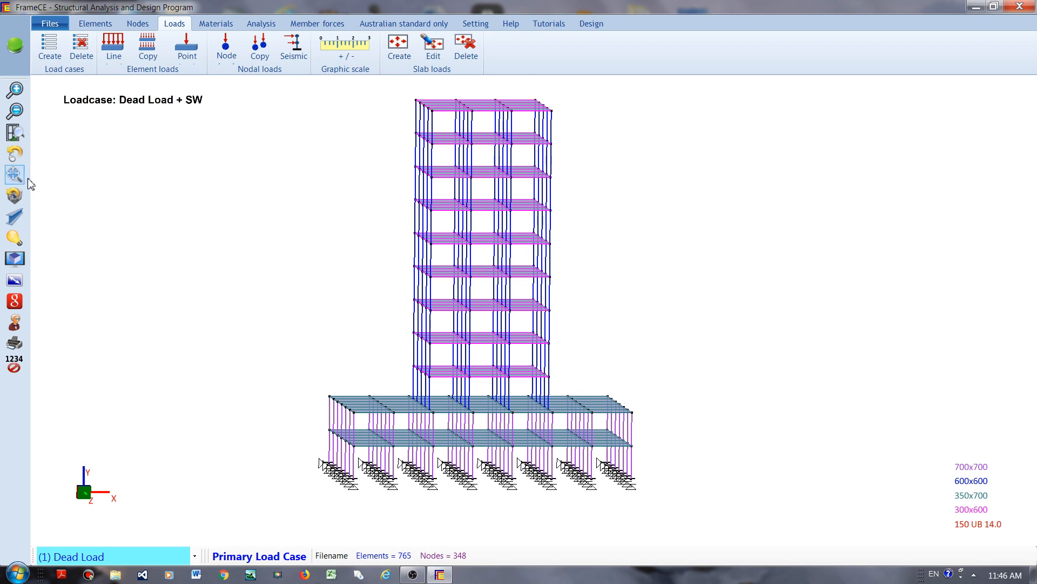
left_click(15, 217)
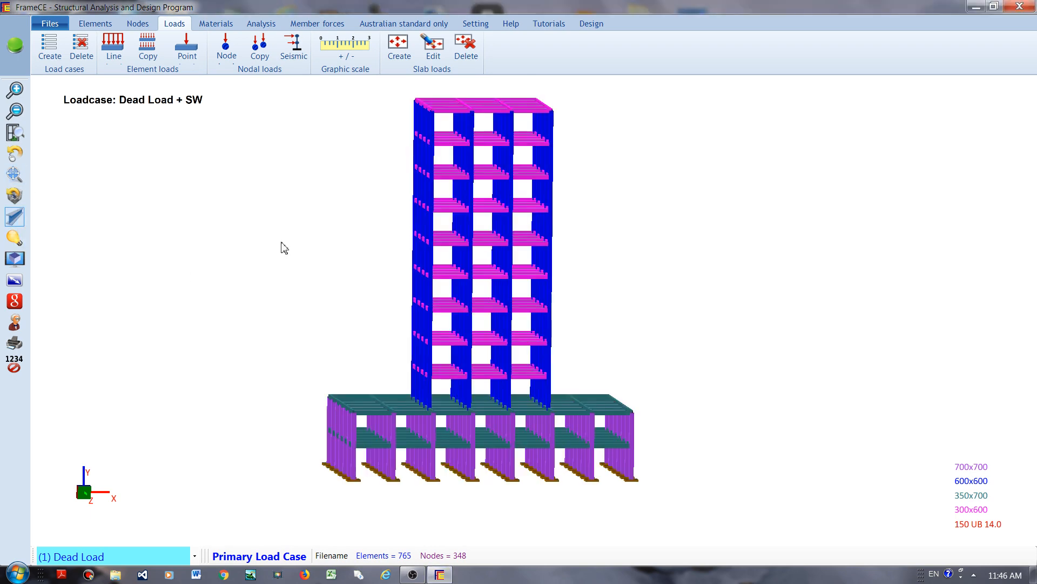
left_click(15, 154)
left_click_drag(148, 187, 158, 193)
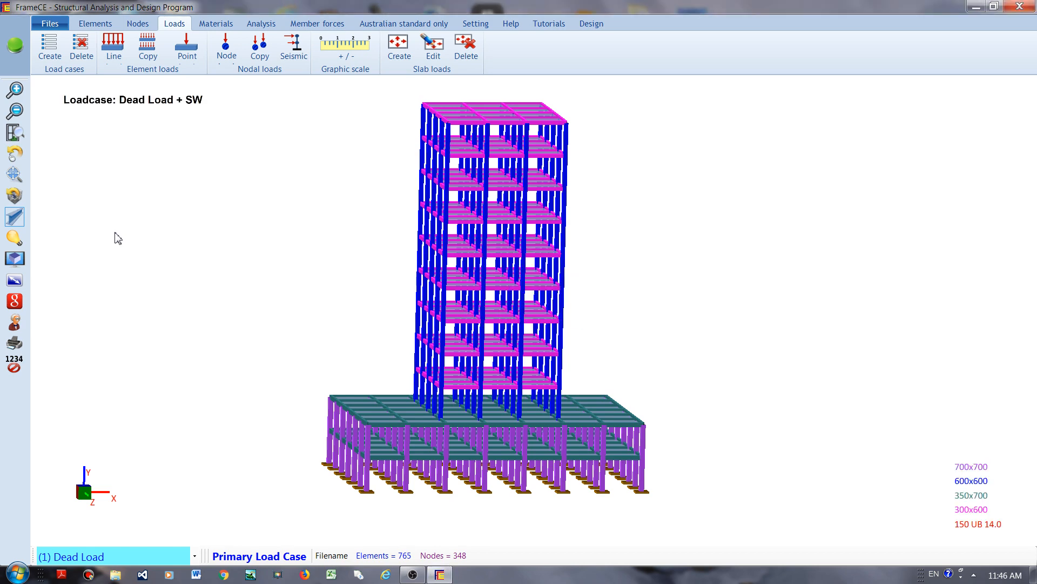
left_click(15, 154)
left_click_drag(140, 192, 135, 202)
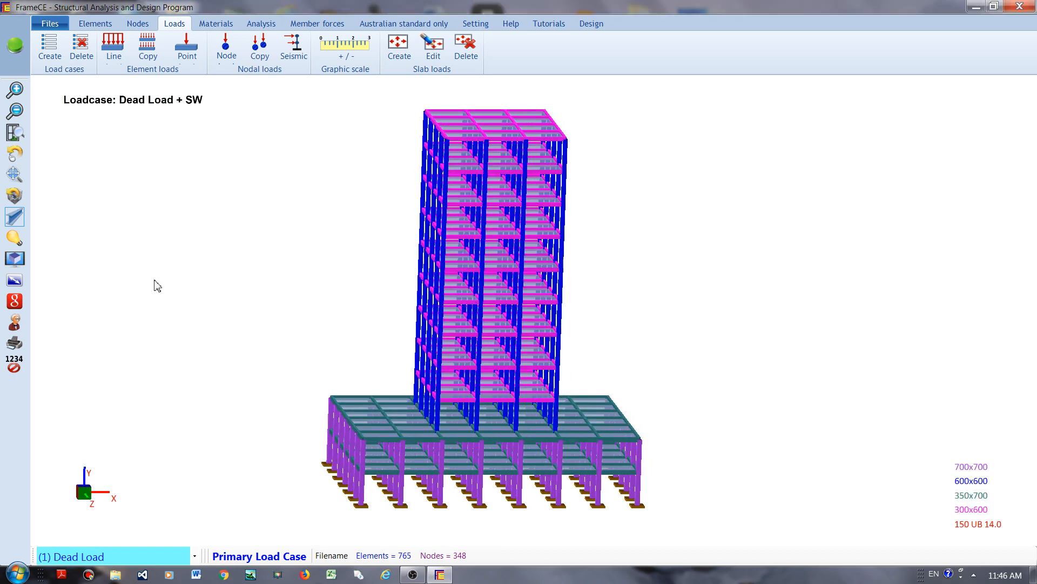
left_click(15, 154)
left_click_drag(297, 229, 315, 231)
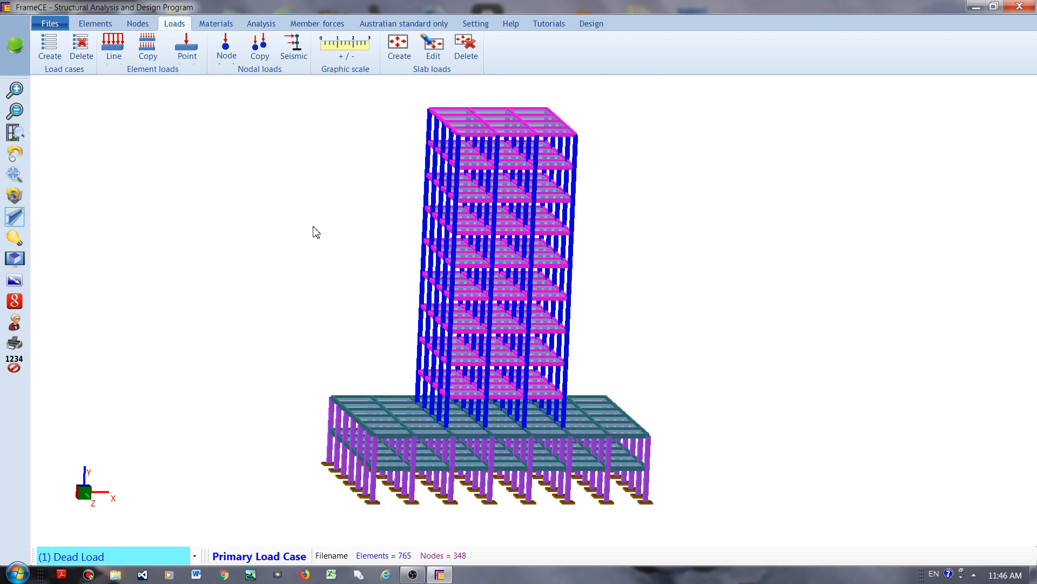